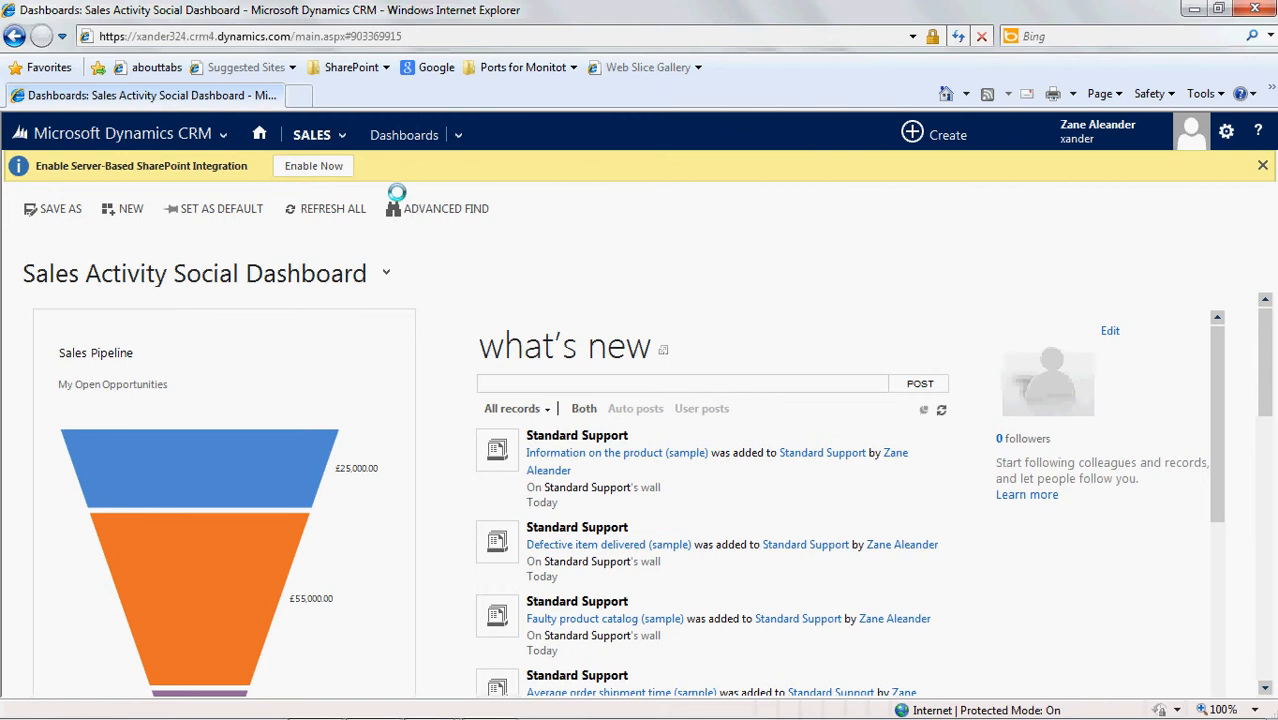
- Open the Queues list in the Business Management area of Settings
left_click(227, 136)
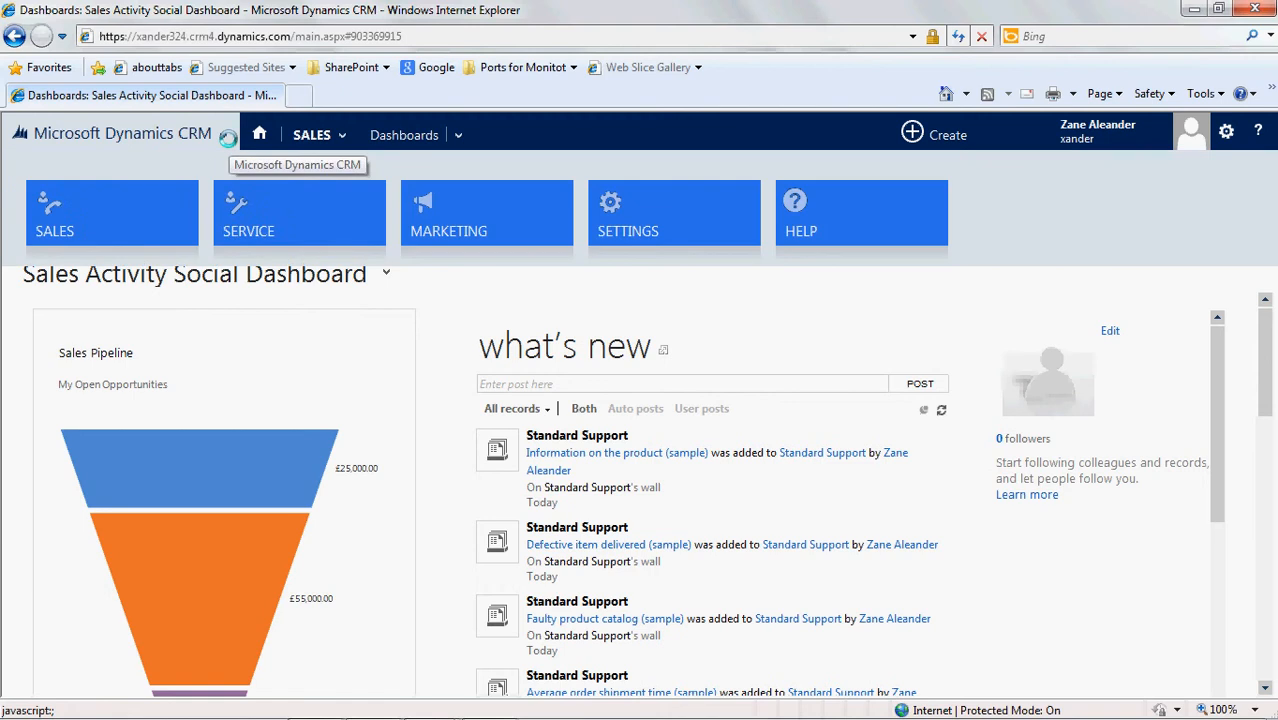
left_click(650, 202)
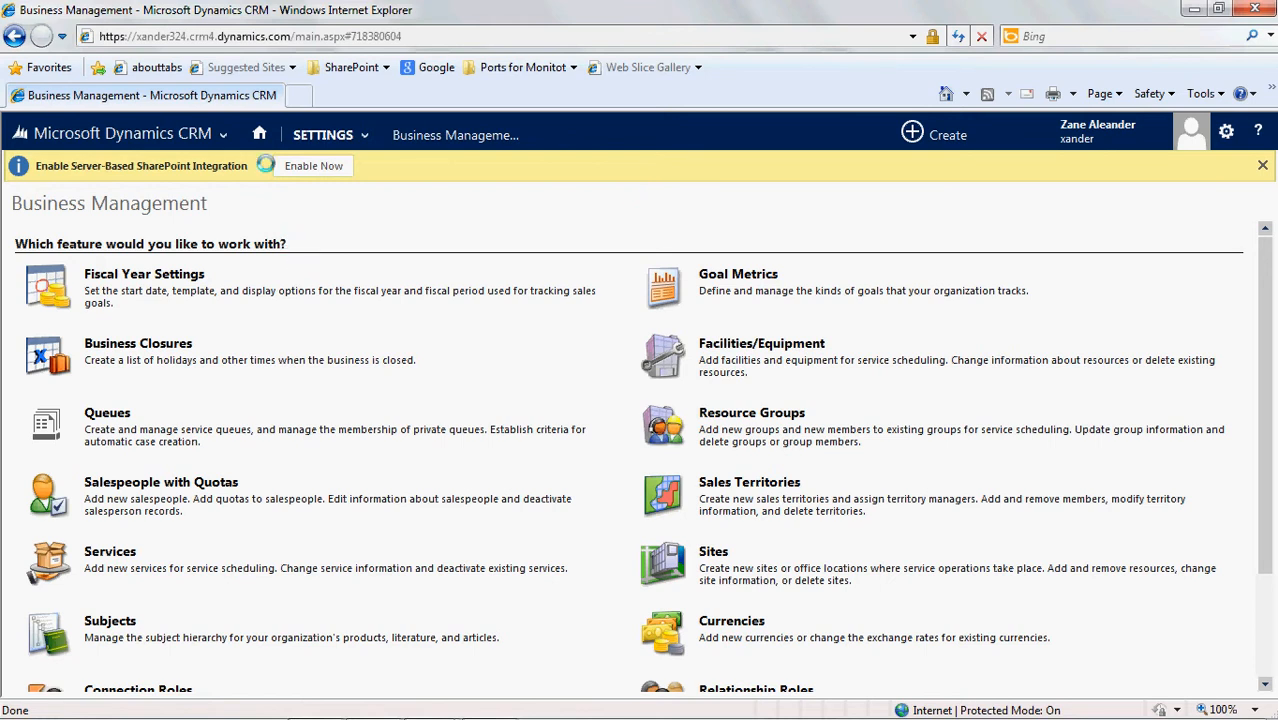
left_click(356, 140)
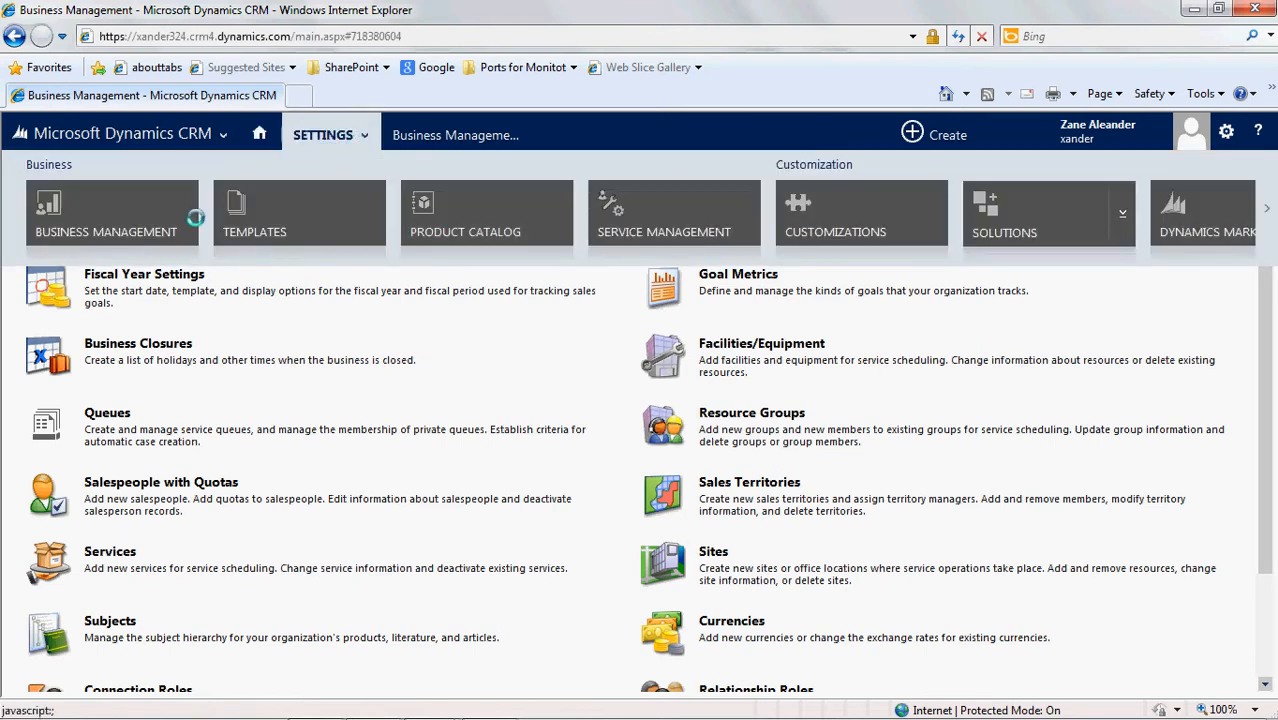
left_click(158, 218)
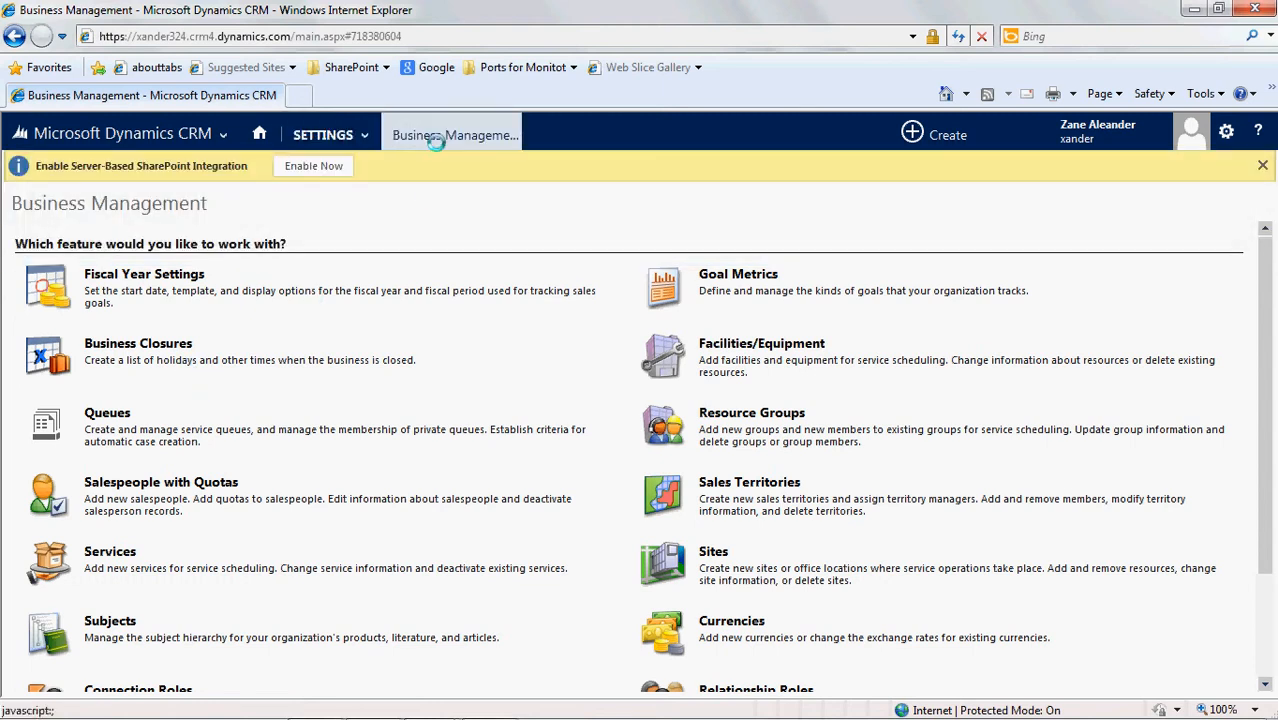
left_click(126, 418)
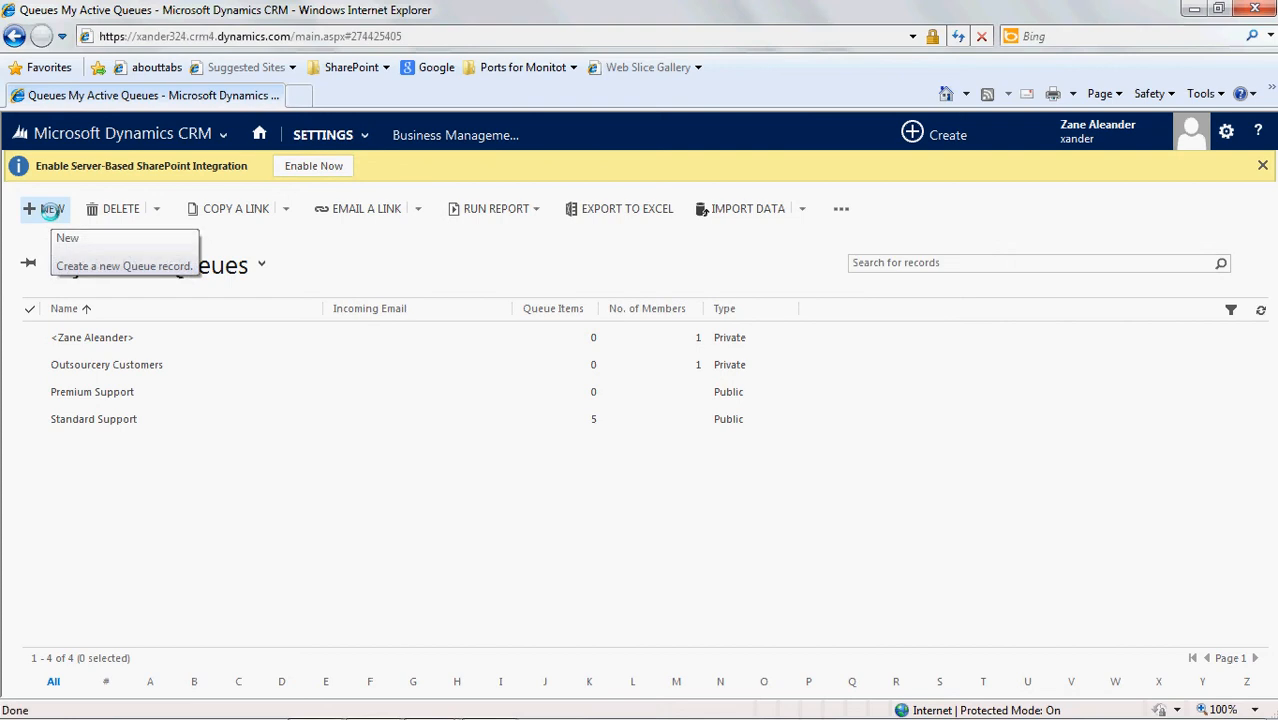
- Create and save a new queue named "Outsourcery premium customers" with the type set to Private
left_click(48, 210)
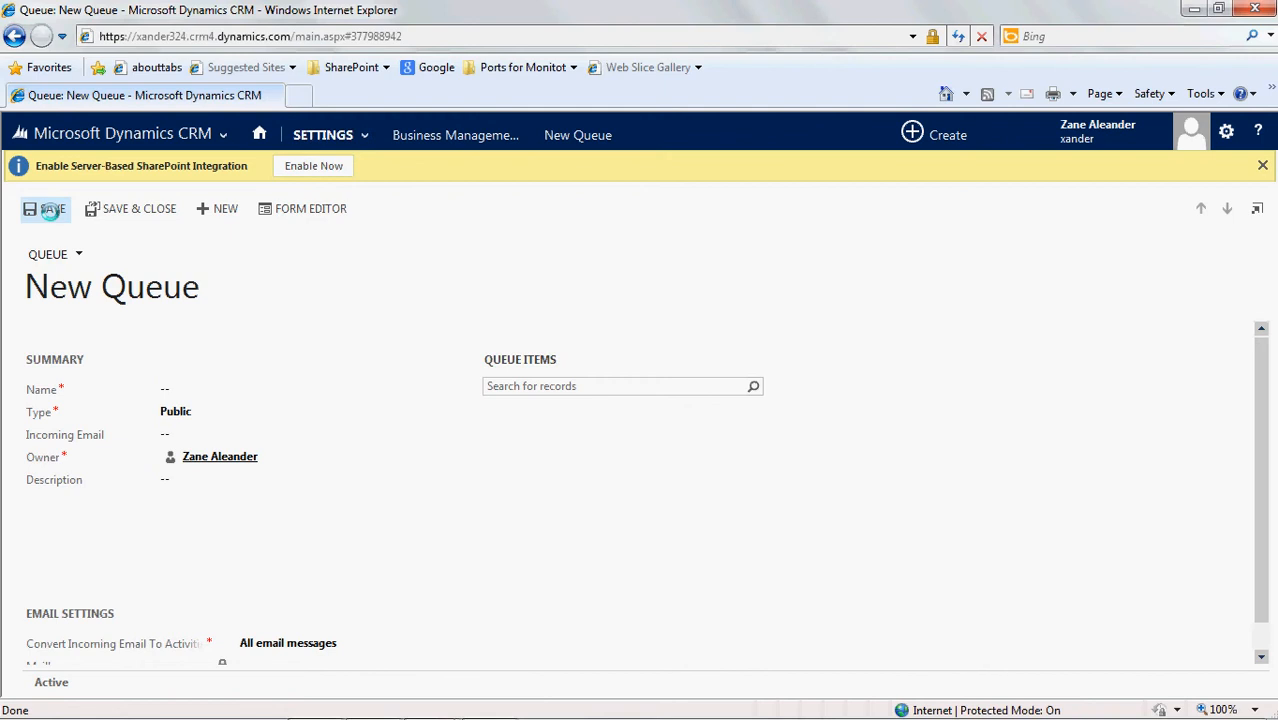
left_click(167, 390)
type("Outsourcery ")
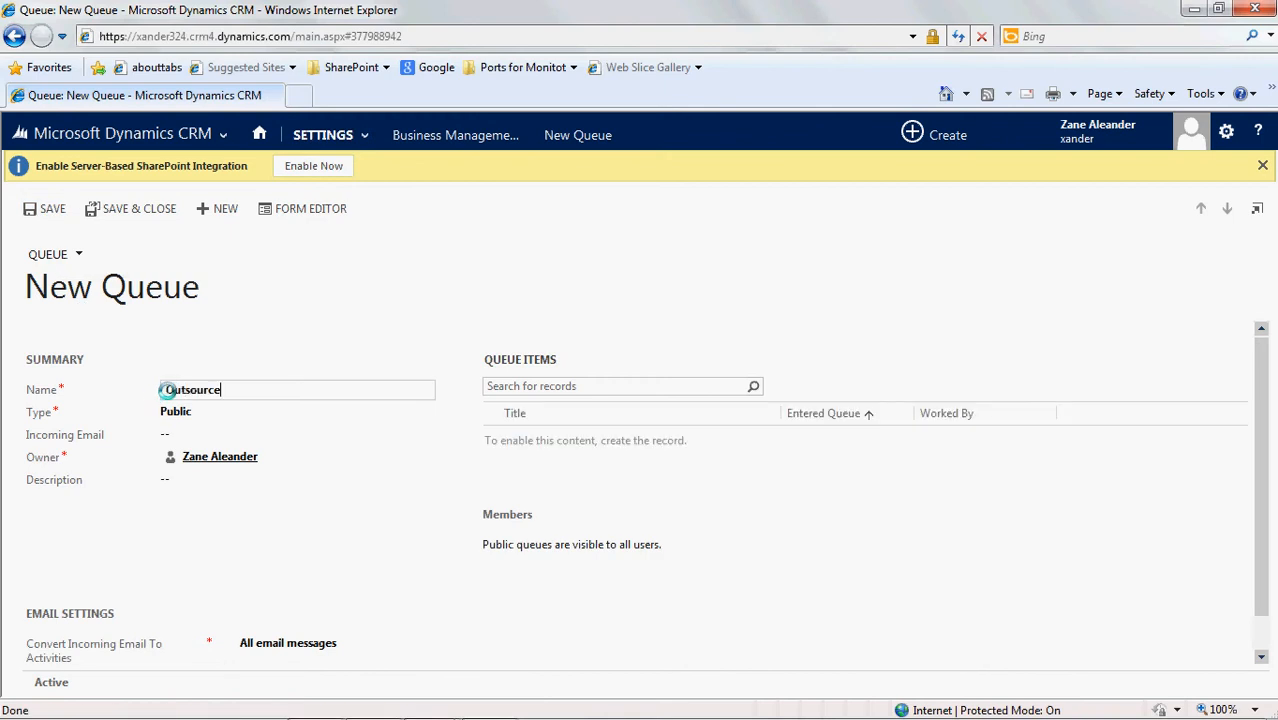
type("premium customers")
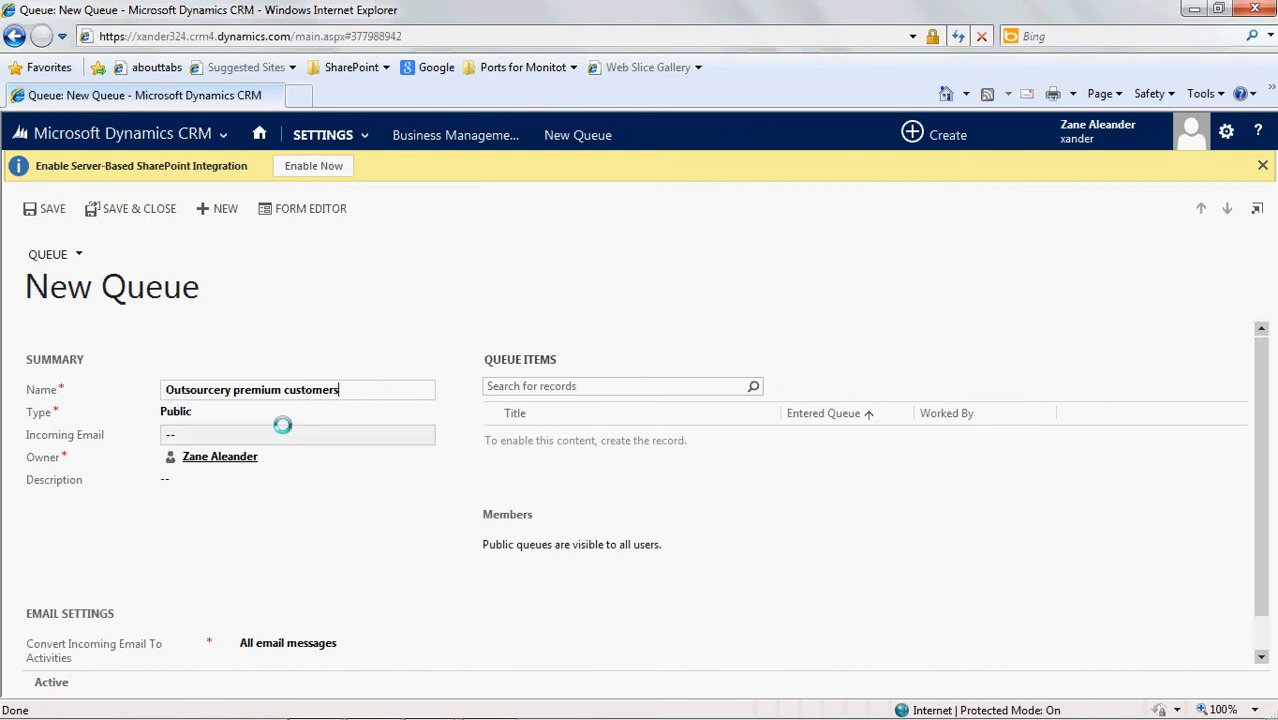
left_click(278, 413)
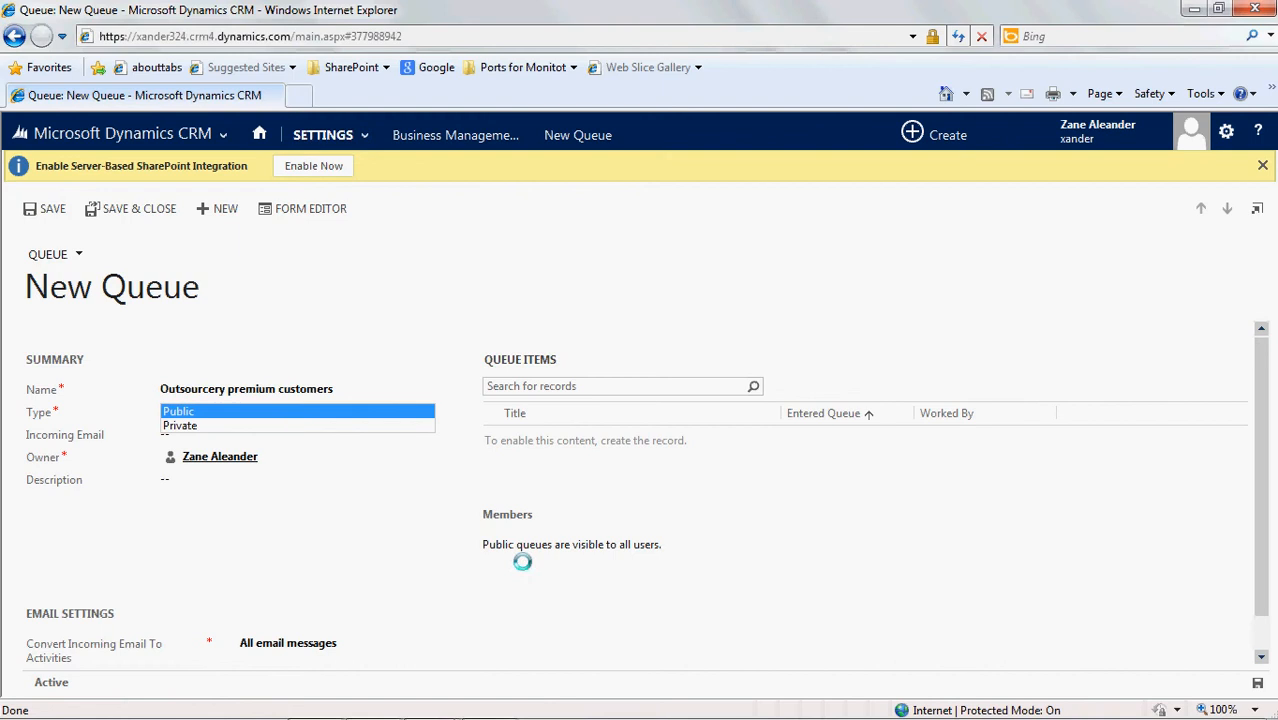
left_click(333, 423)
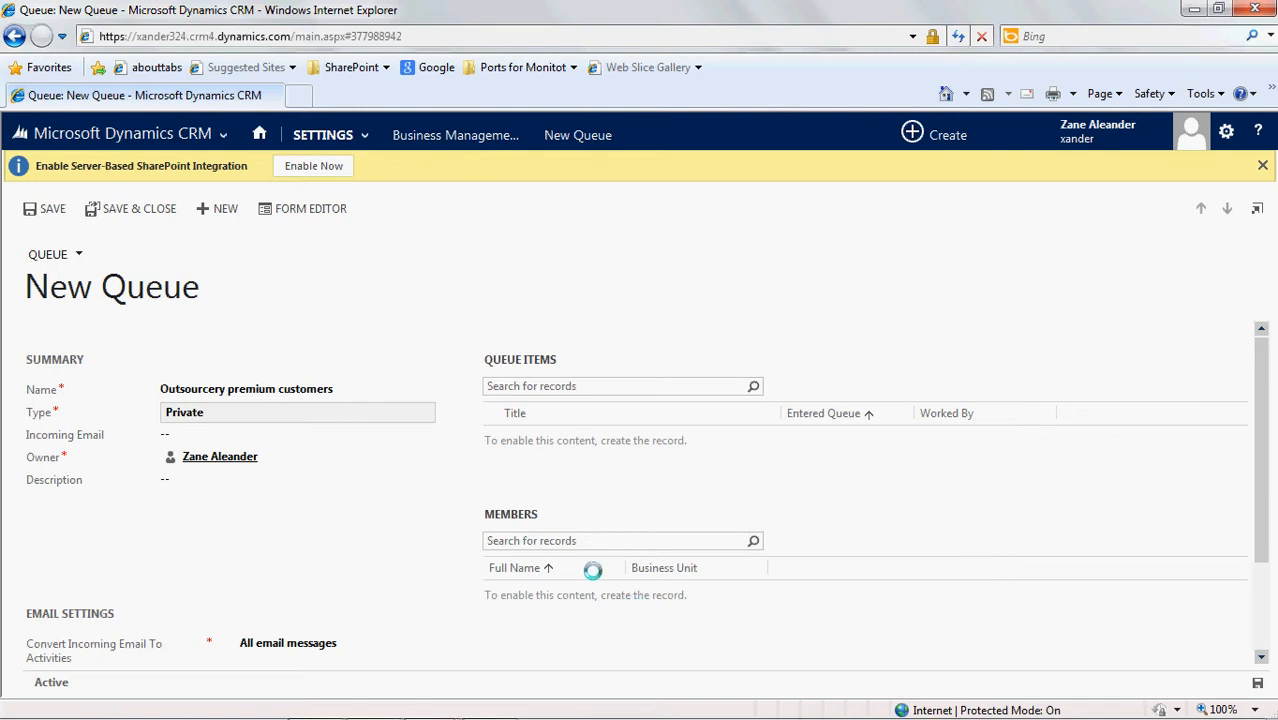
left_click(52, 209)
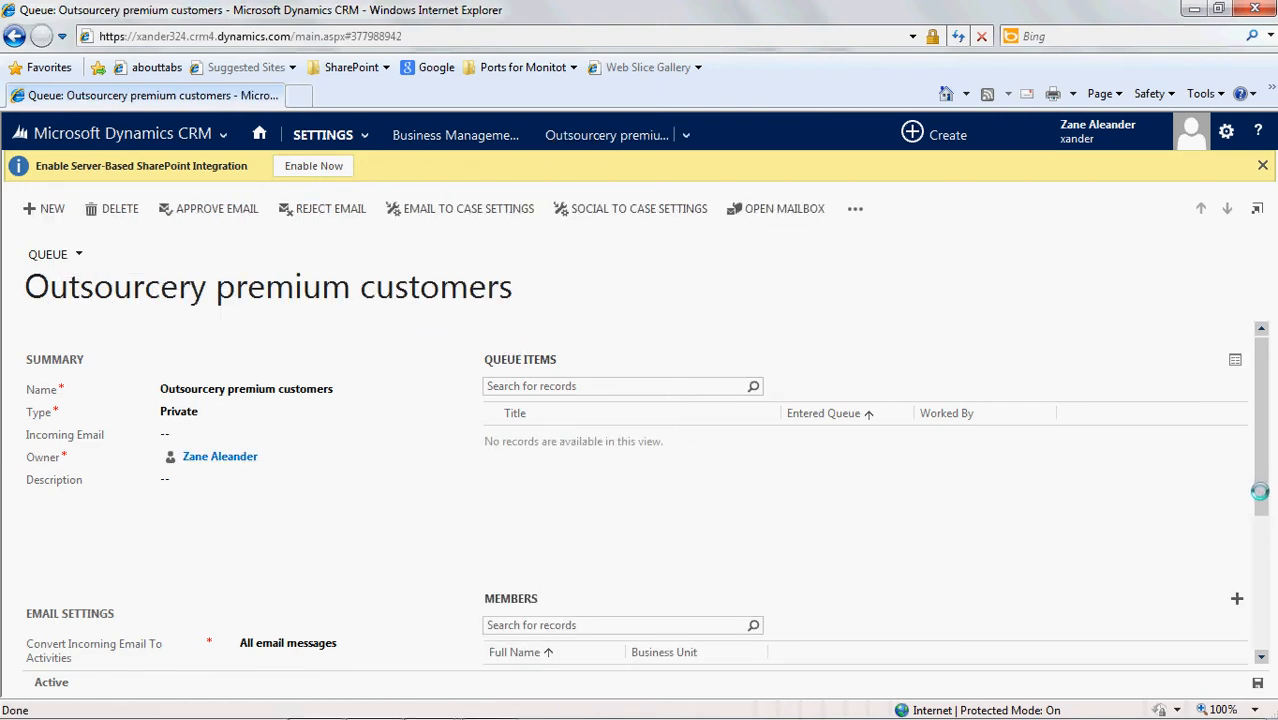
- Look up Team records for the queue's Members list and add the xander324 team
left_click_drag(1260, 491, 1264, 562)
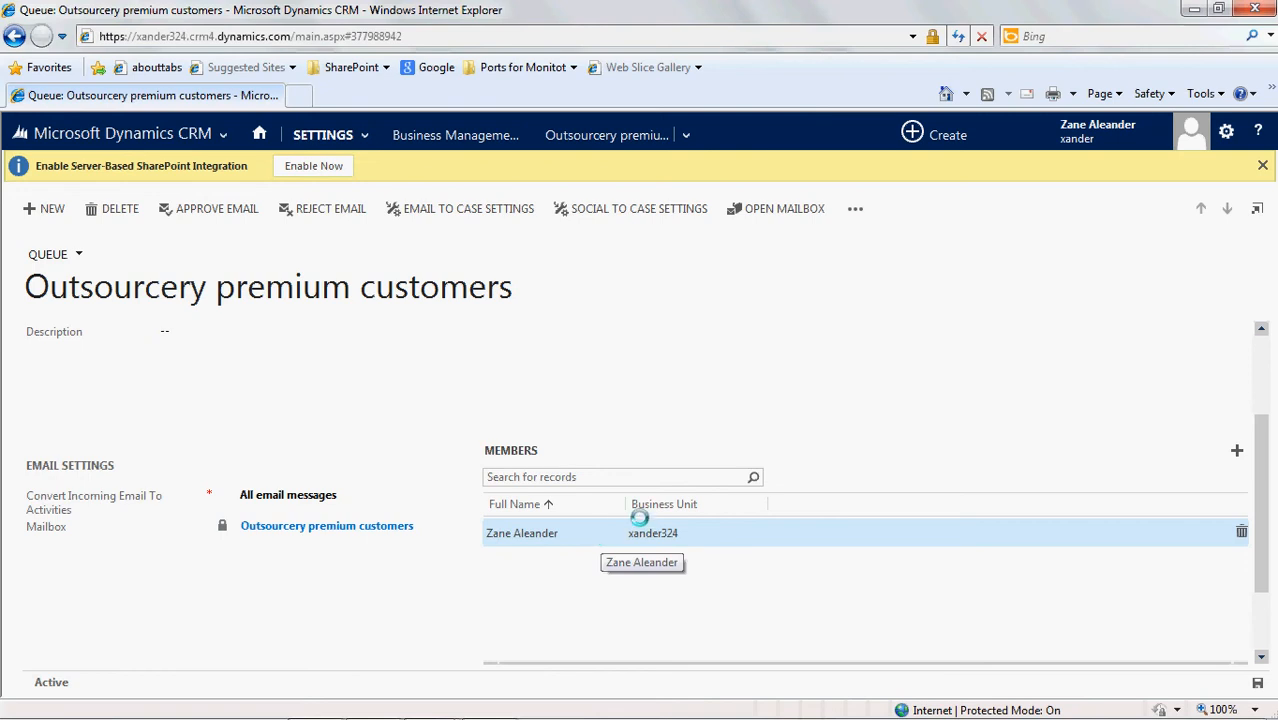
left_click_drag(1262, 511, 1258, 471)
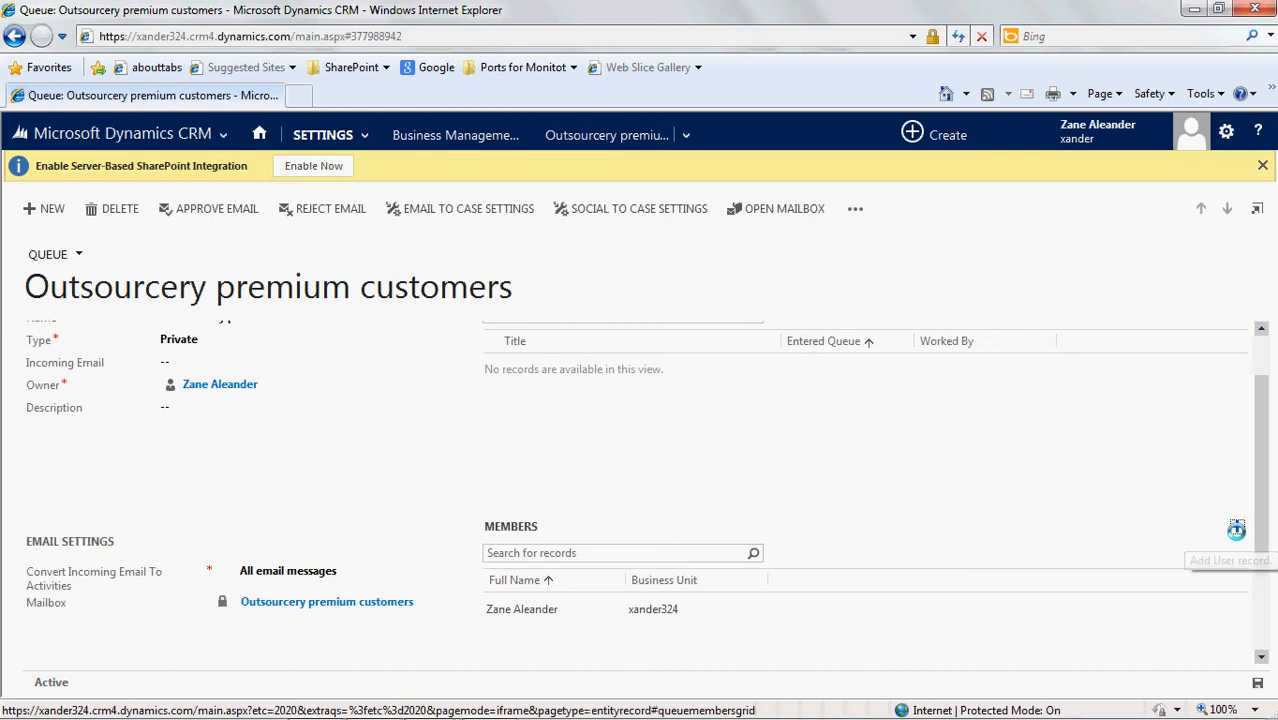
left_click(1235, 528)
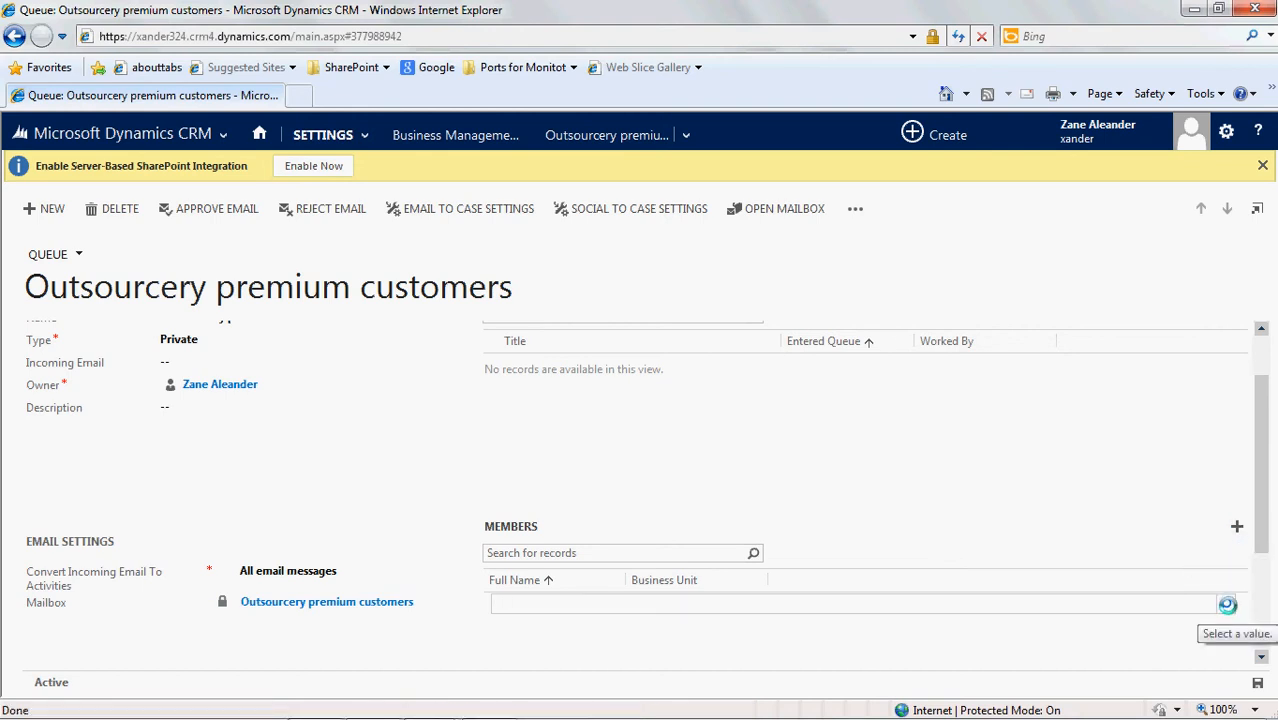
left_click(1227, 604)
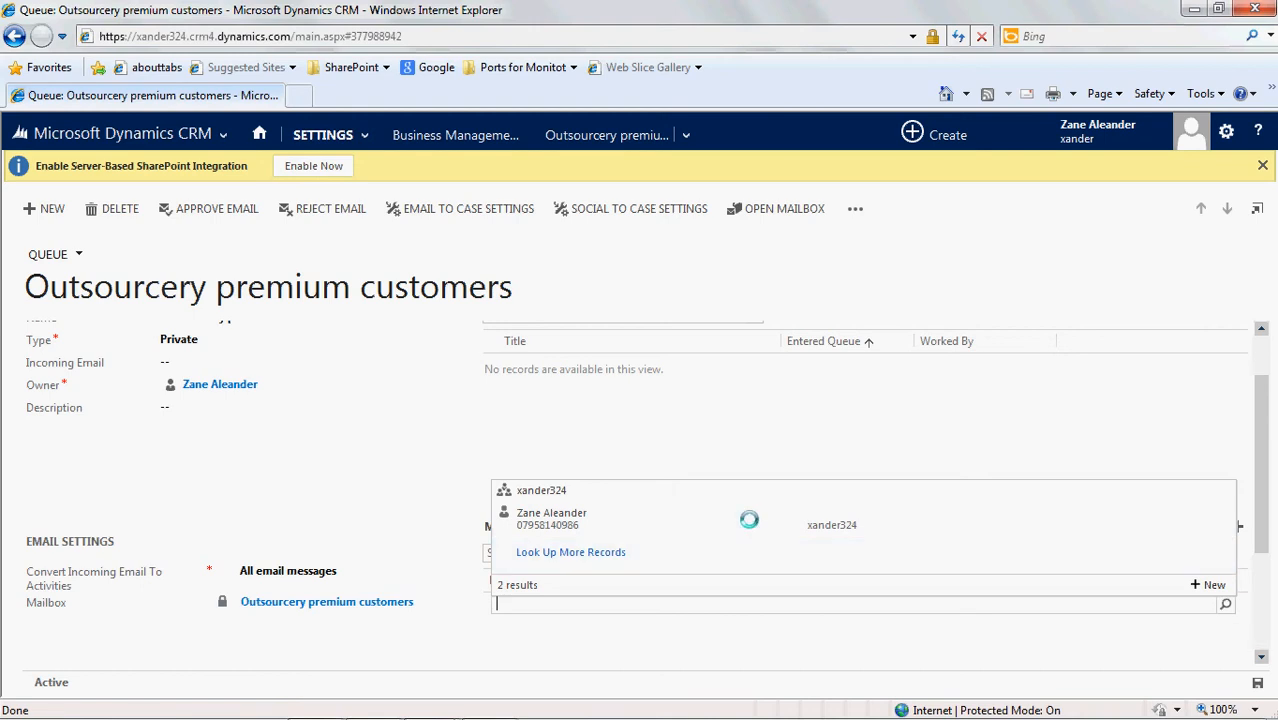
left_click(604, 553)
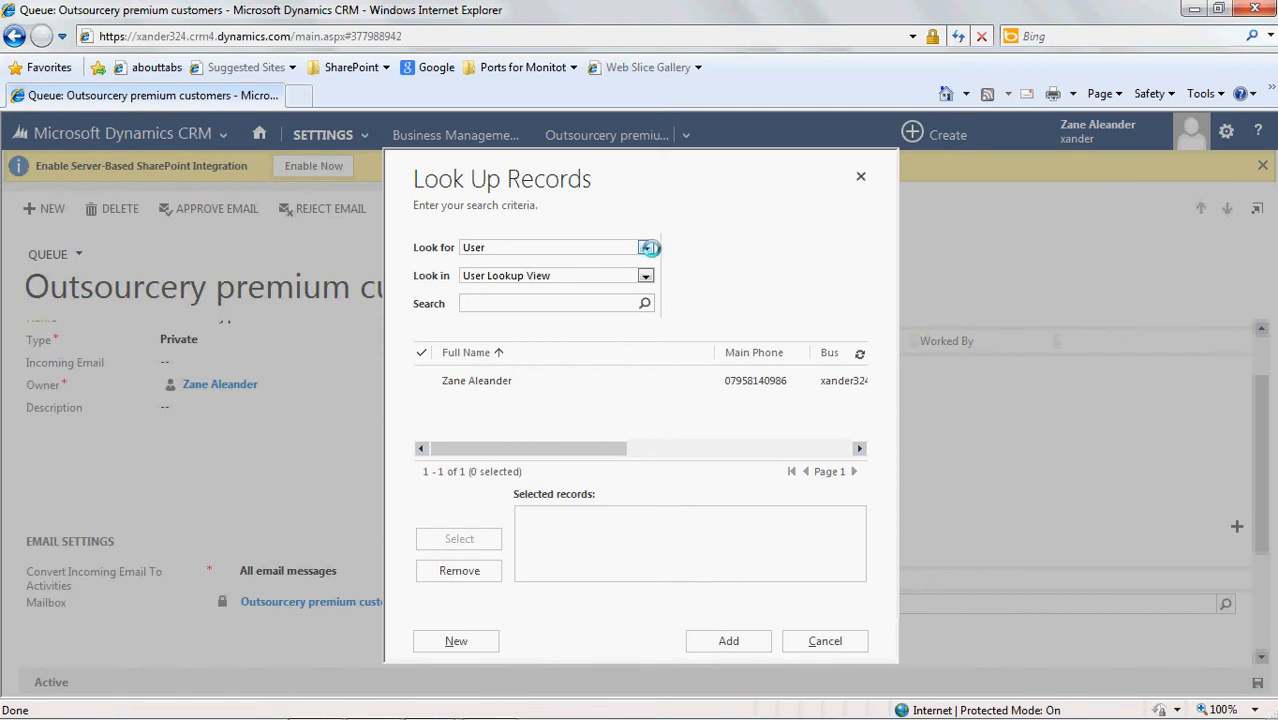
left_click(646, 247)
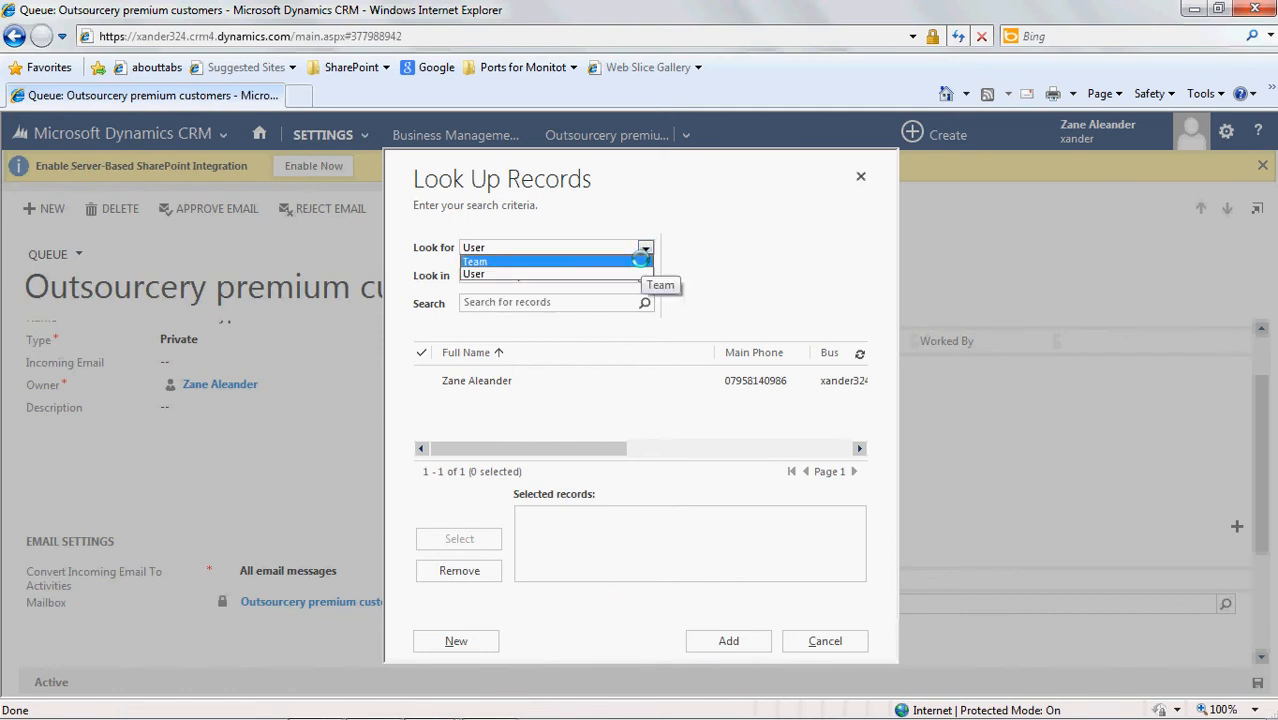
left_click(640, 260)
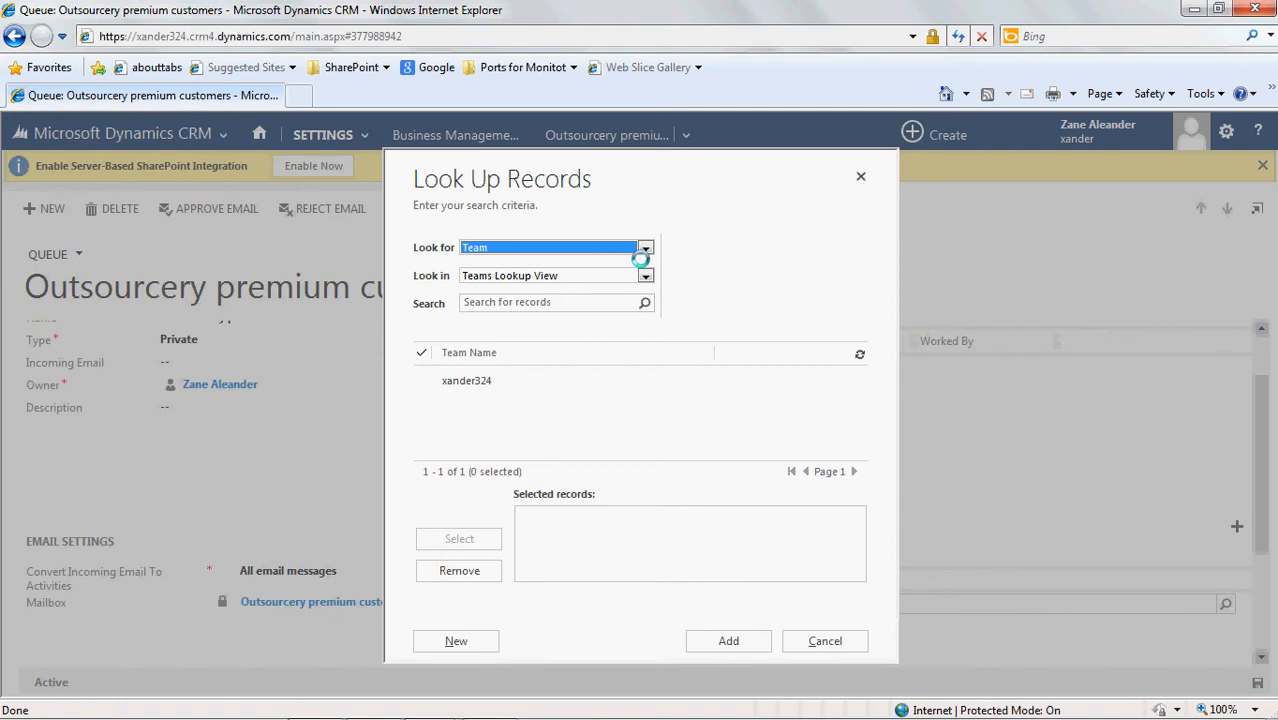
left_click(548, 381)
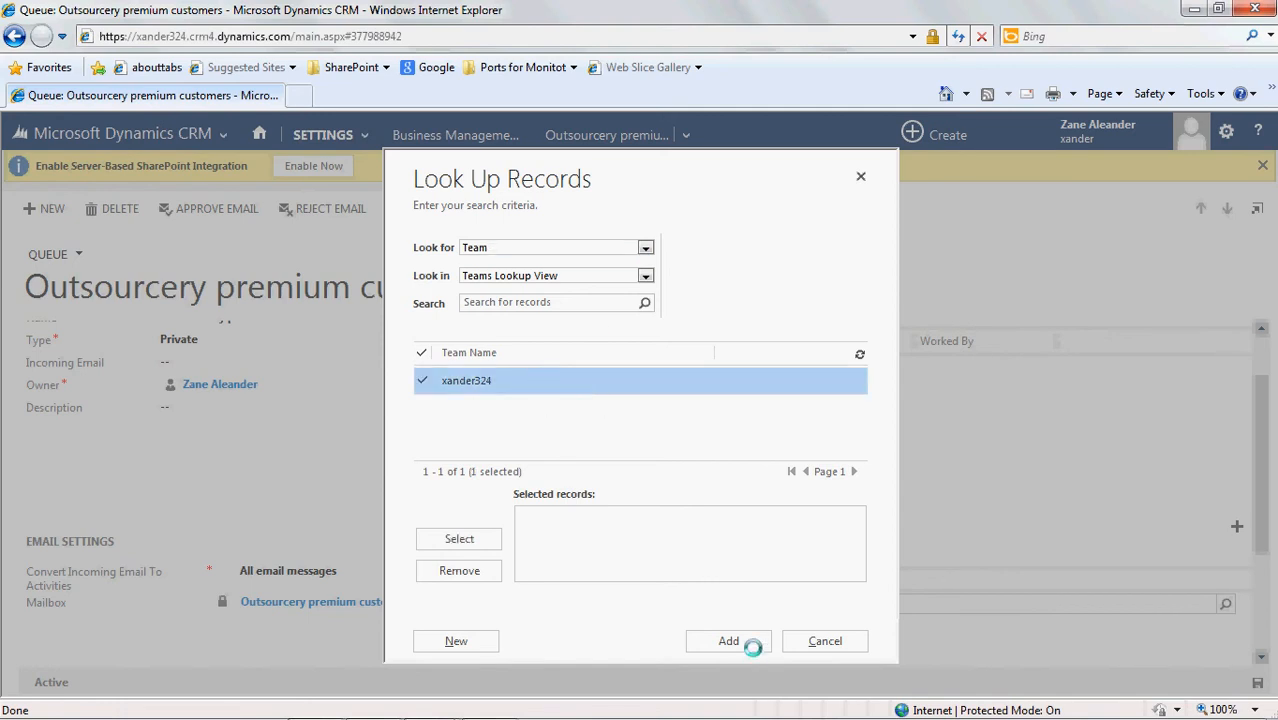
left_click(465, 538)
left_click(729, 641)
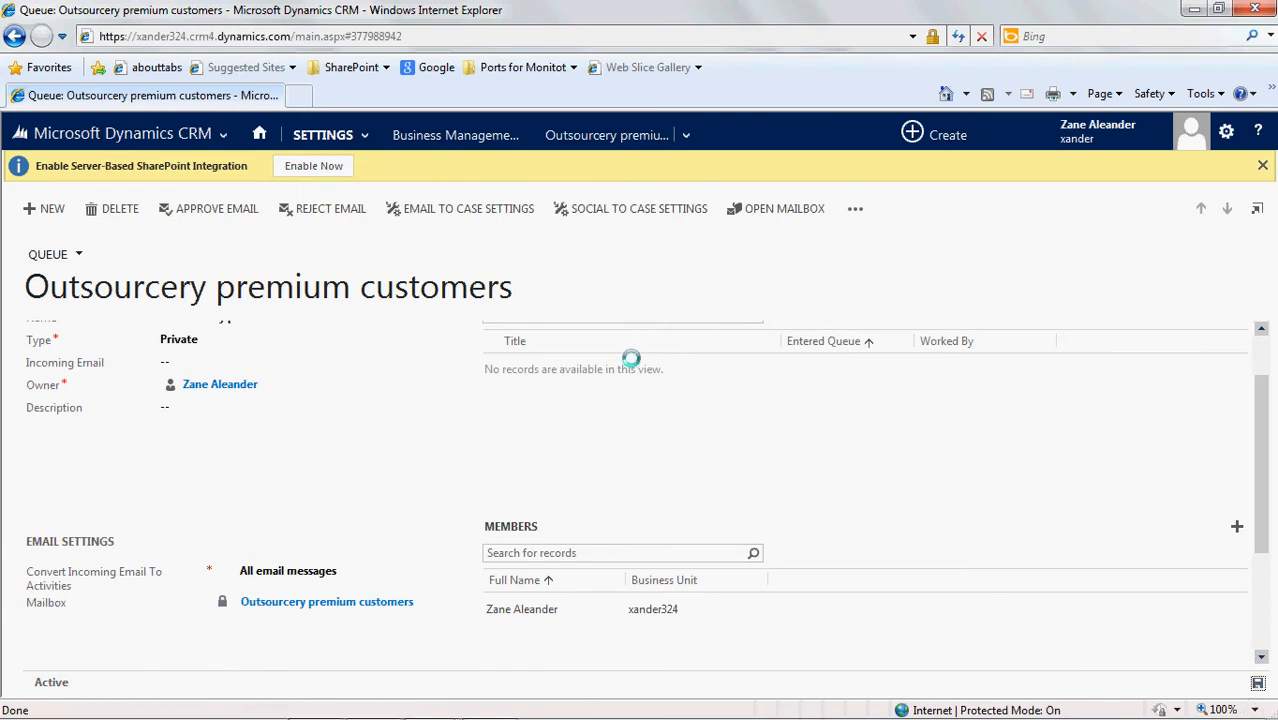
- Open the Cases list in the Service area
left_click(366, 145)
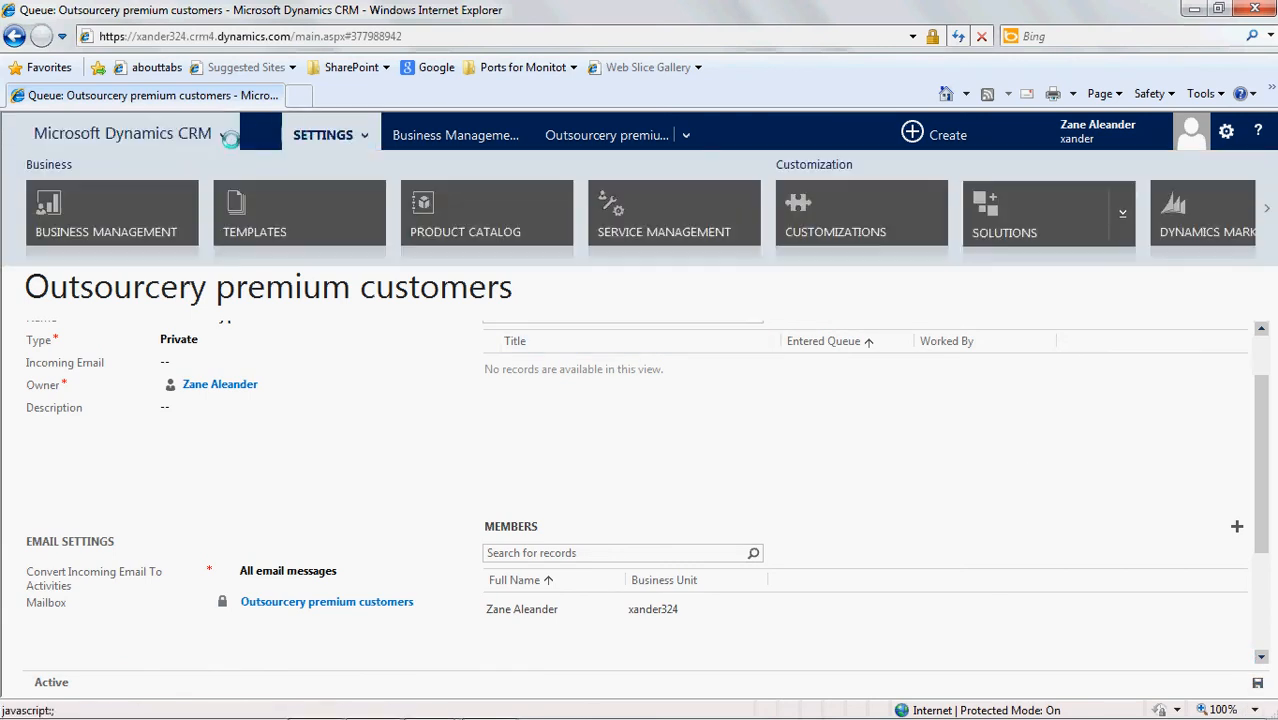
left_click(229, 140)
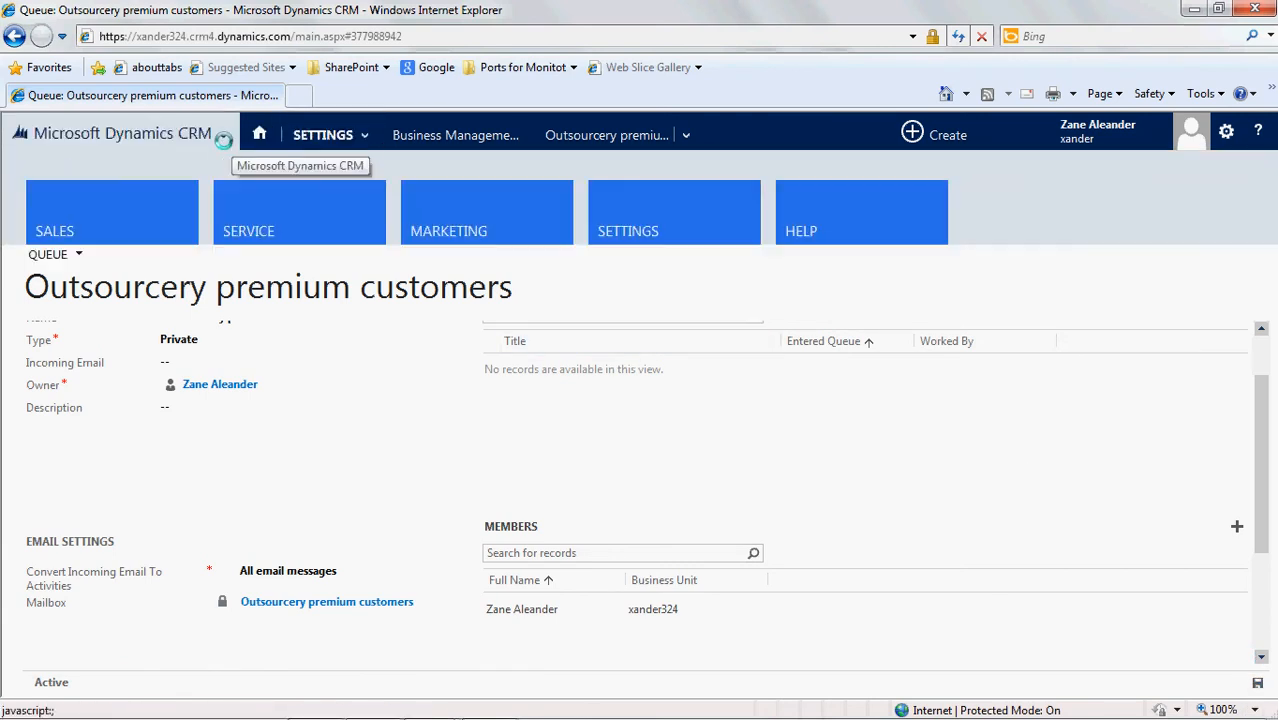
left_click(318, 205)
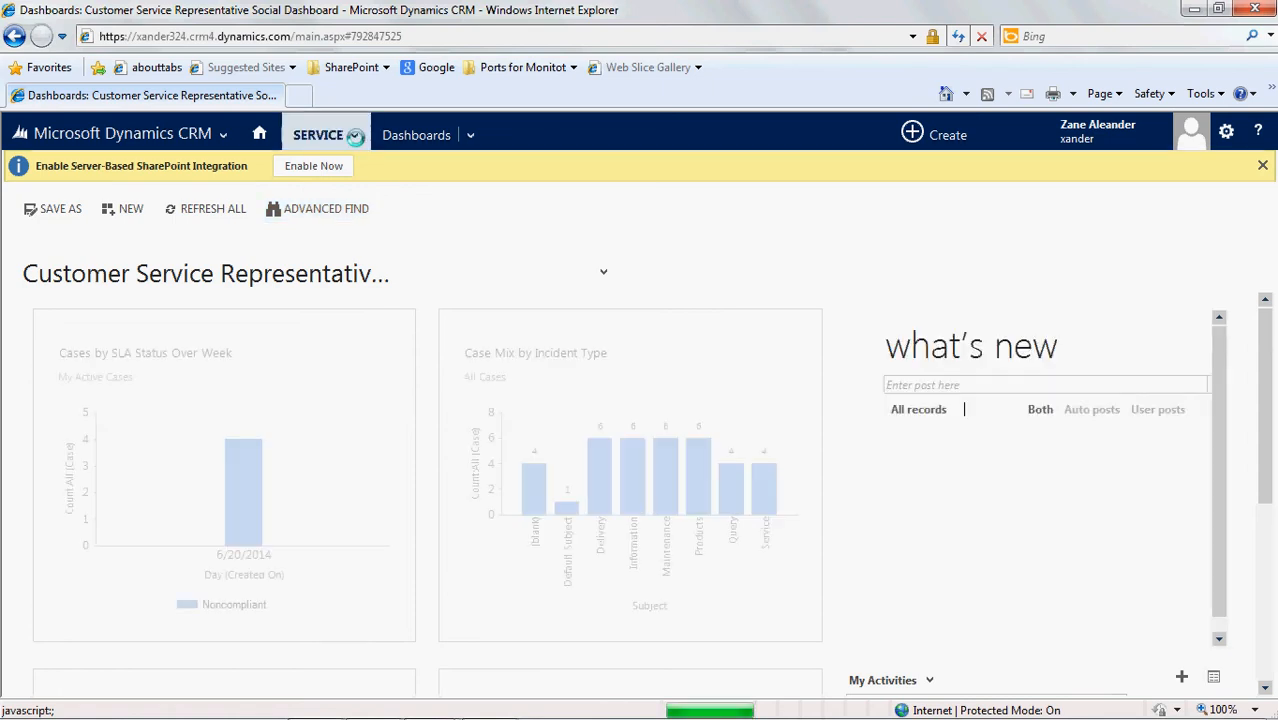
left_click(355, 137)
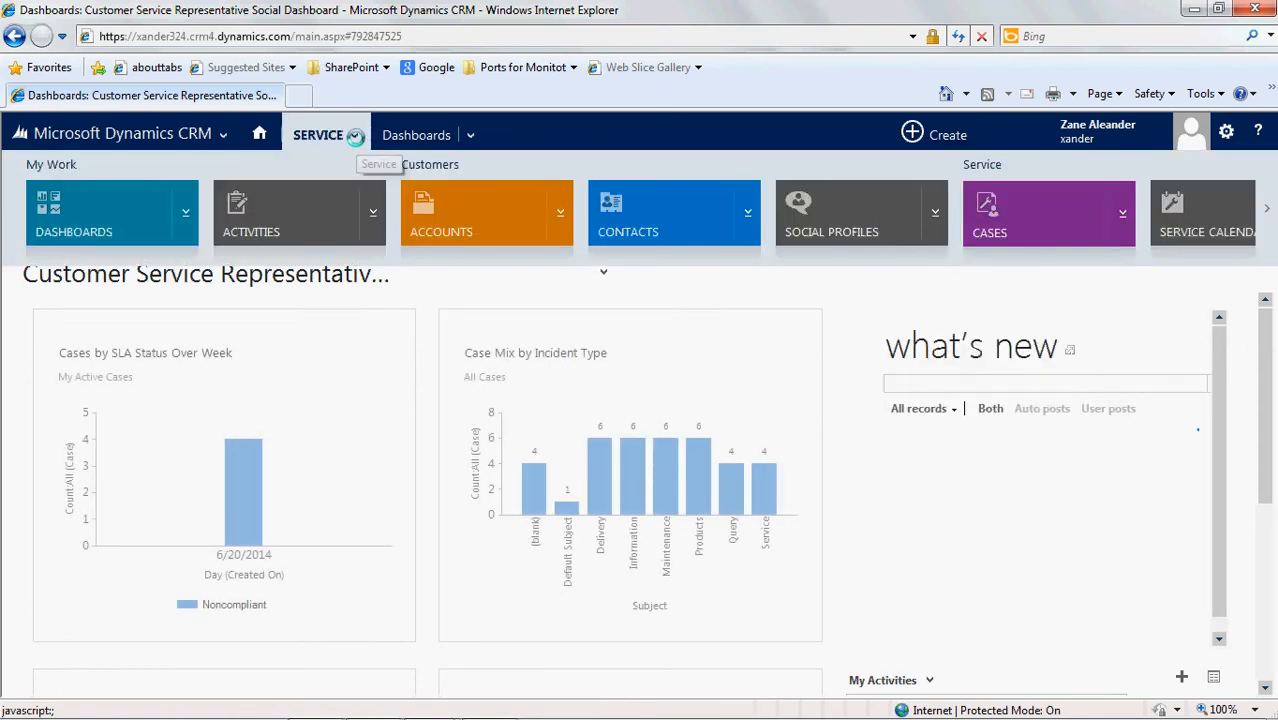
left_click(990, 218)
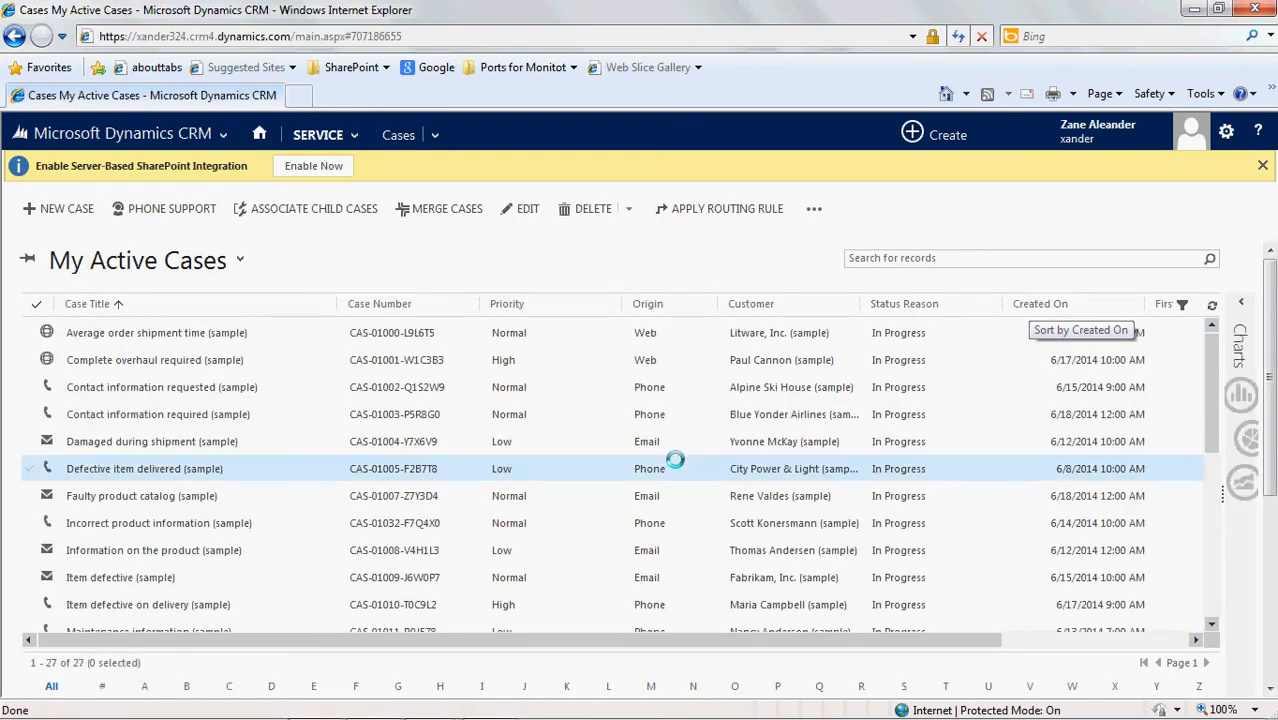
- Select the cases Maintenance information, Maintenance required and Maintenance time information required, and open Add to Queue for them
left_click_drag(1211, 435, 1211, 466)
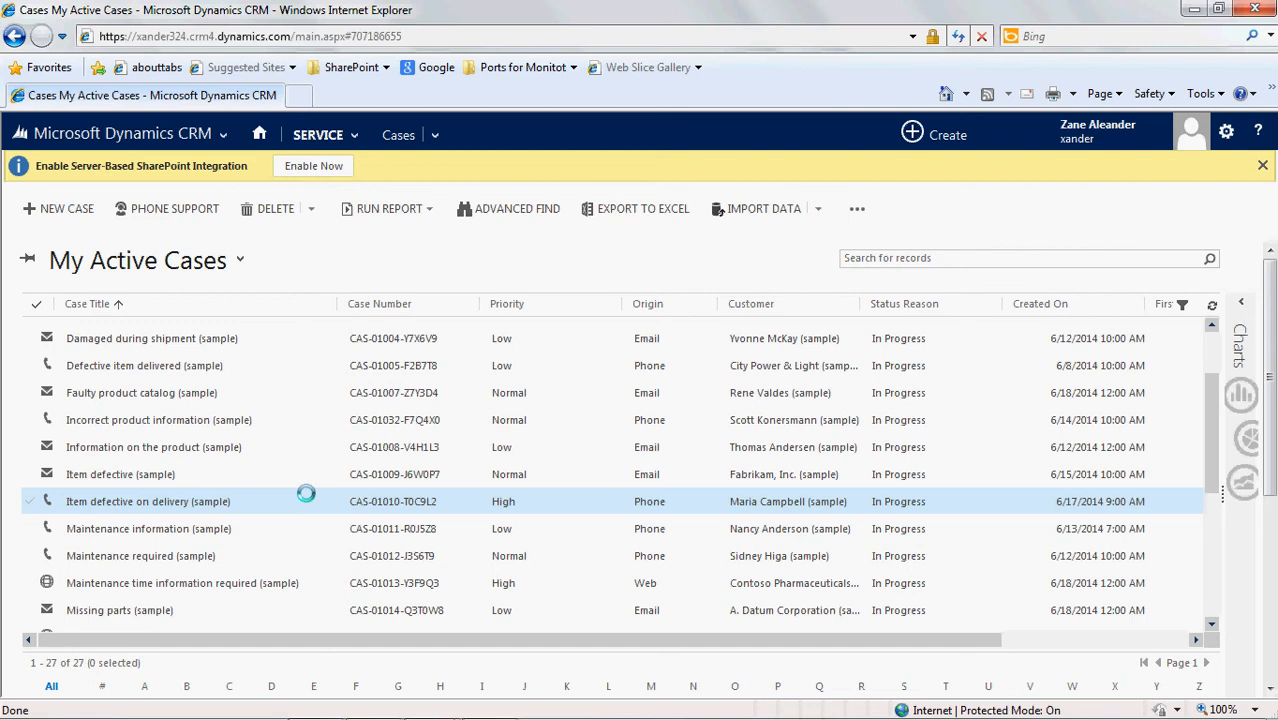
left_click(314, 533)
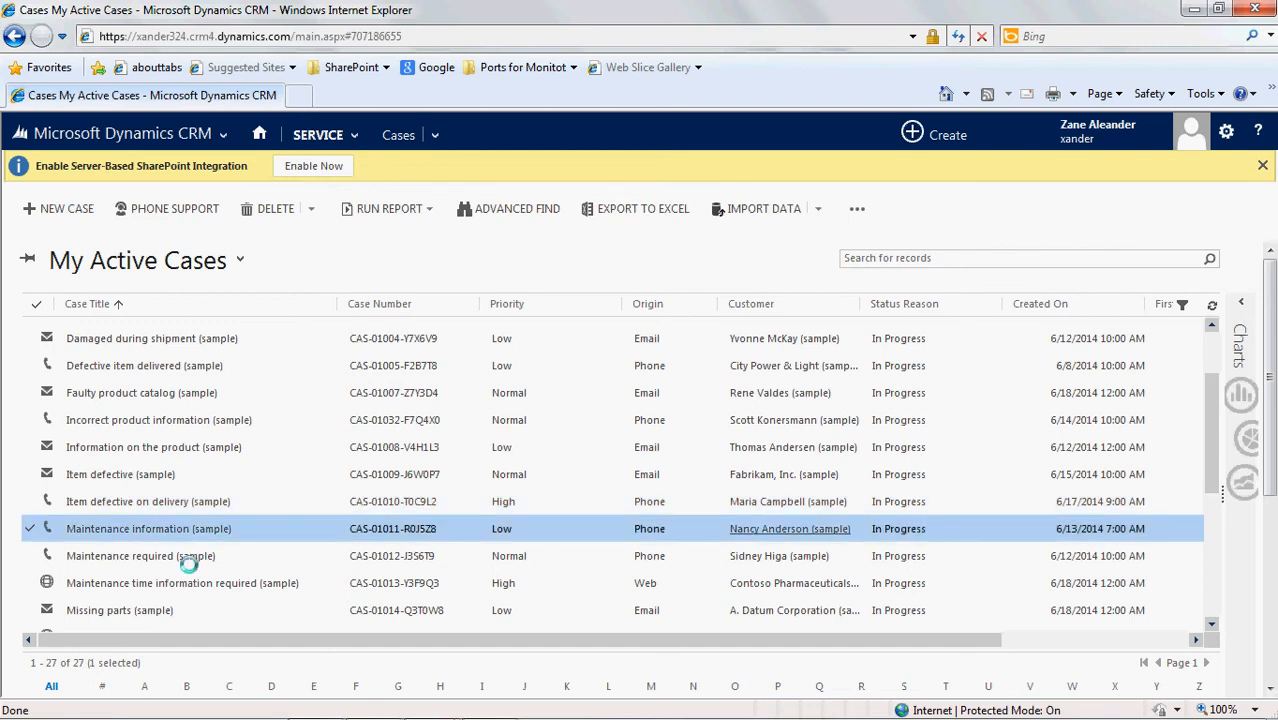
left_click(29, 556)
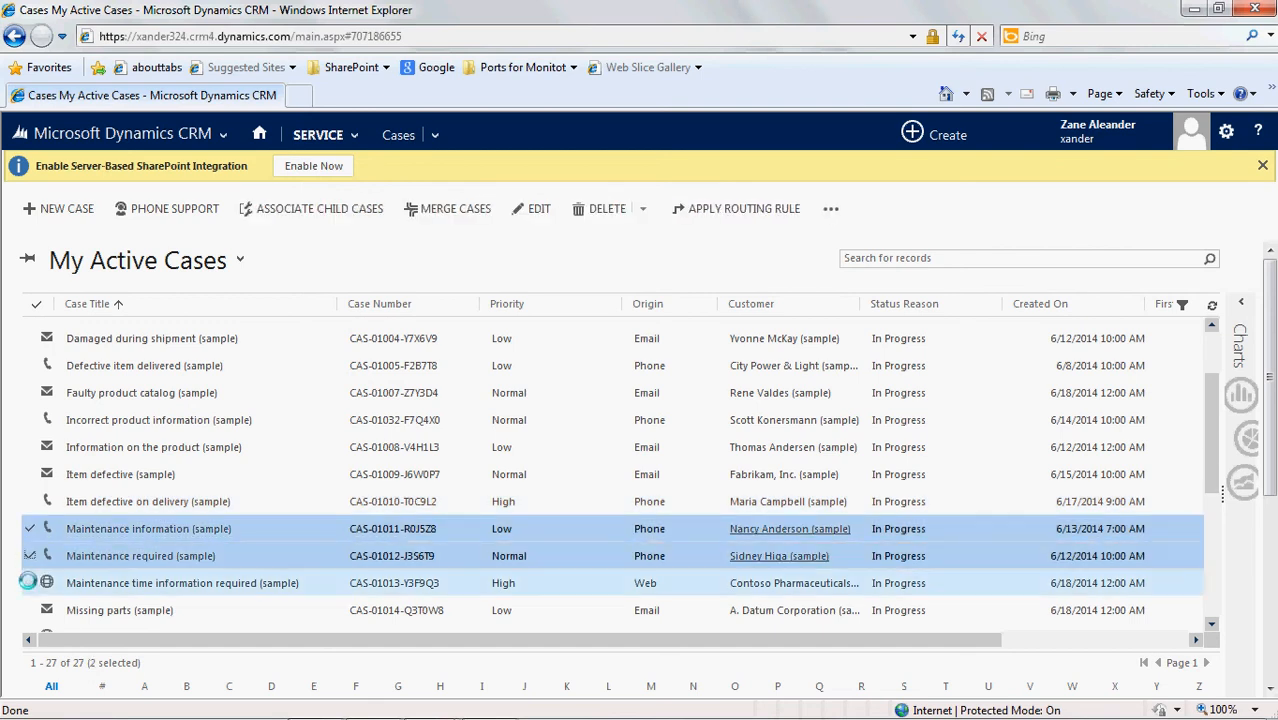
left_click(28, 582)
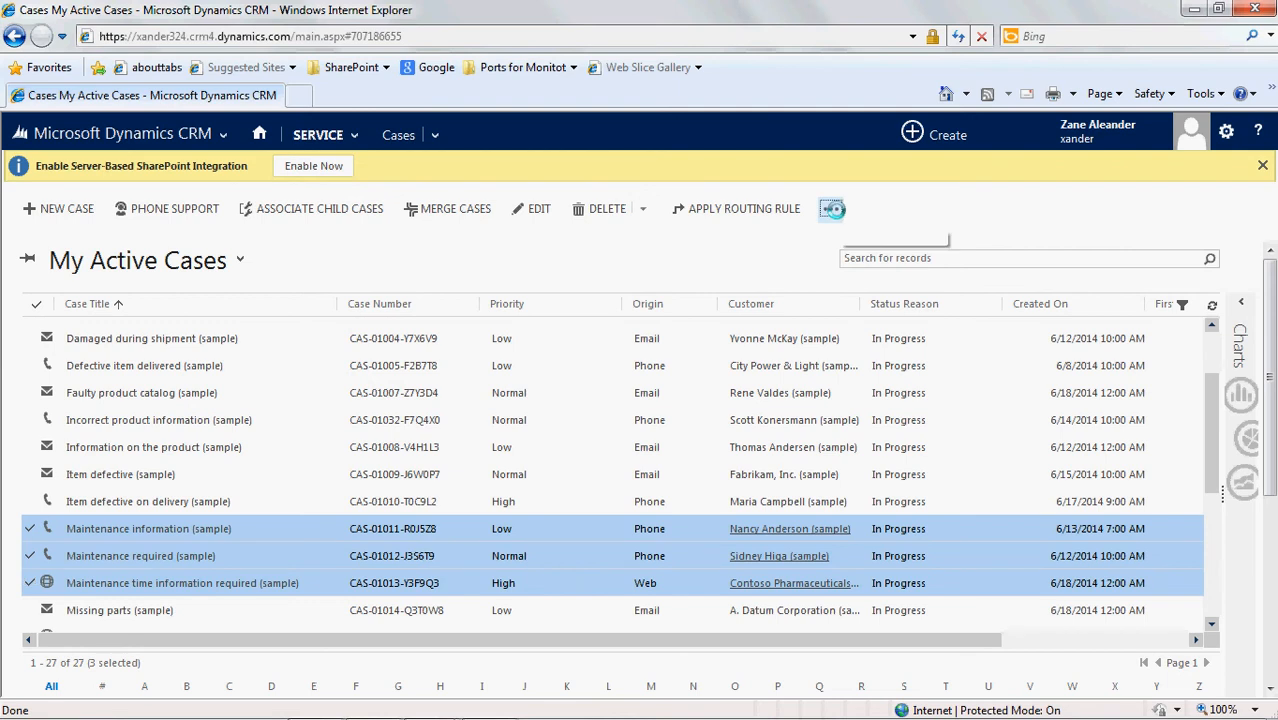
left_click(832, 209)
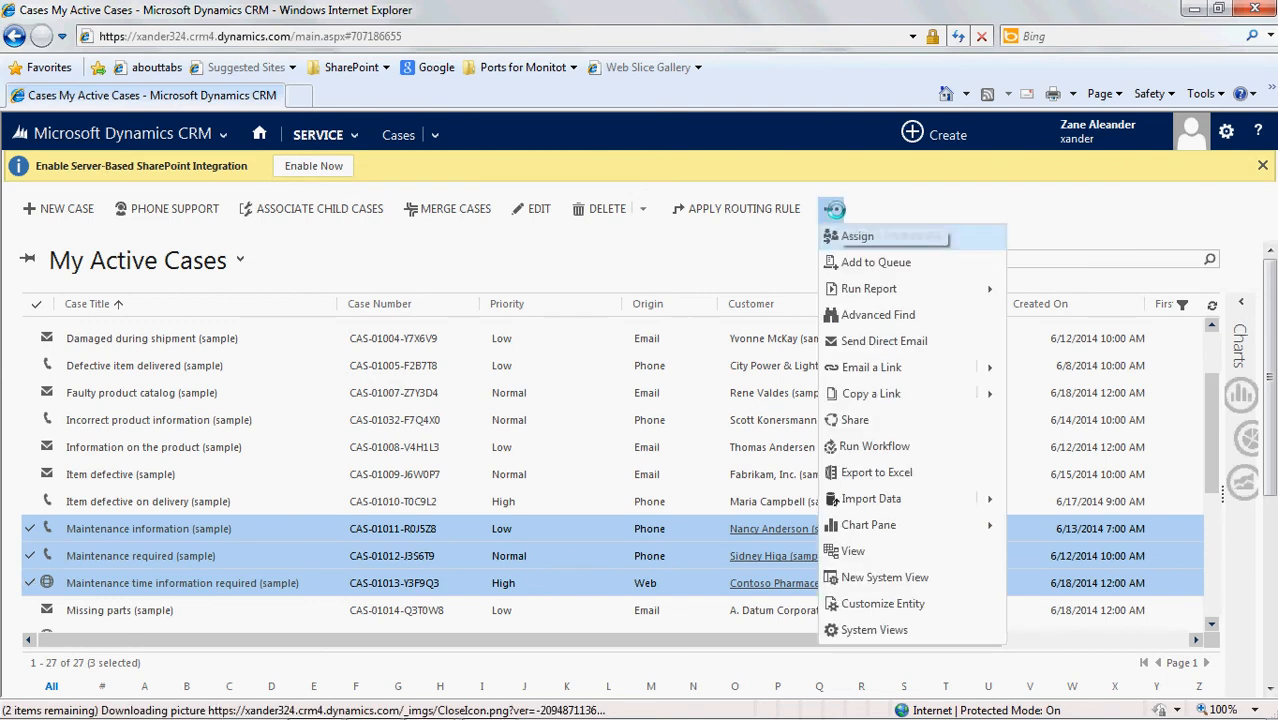
left_click(846, 264)
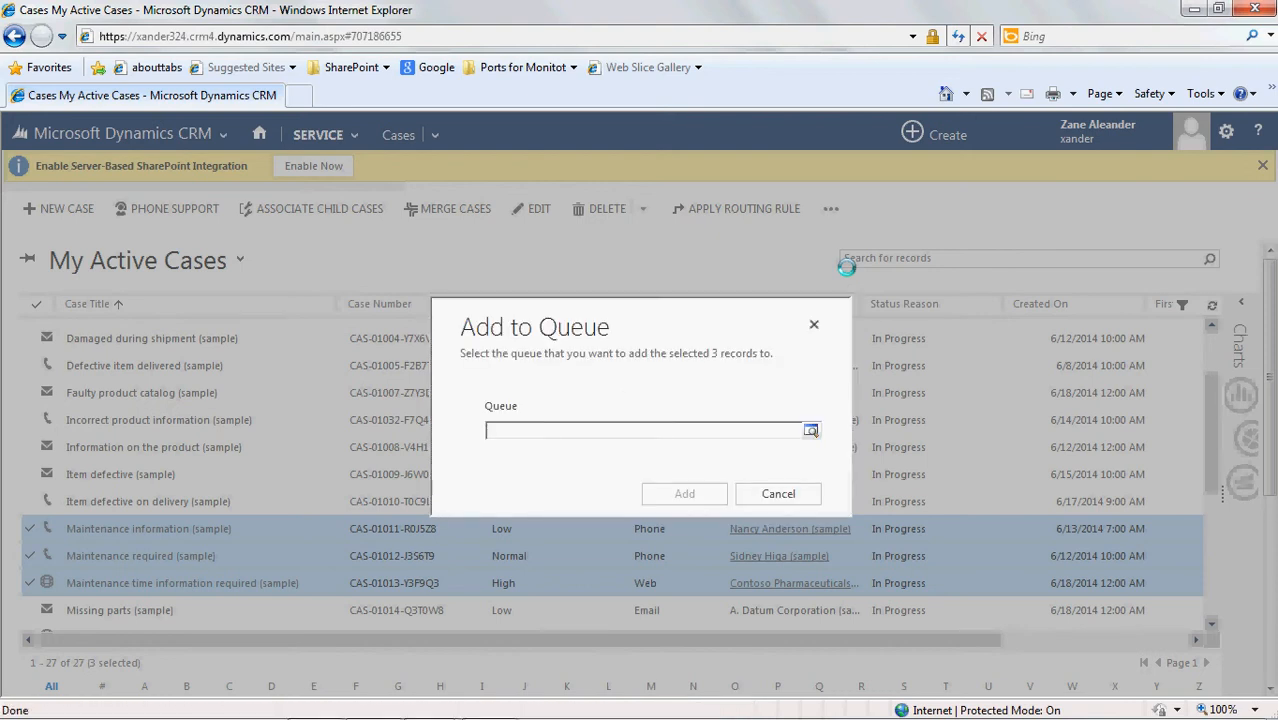
- Look up the Outsourcery premium customers queue in the Private Queues Lookup View and add the selected cases to it
left_click(812, 433)
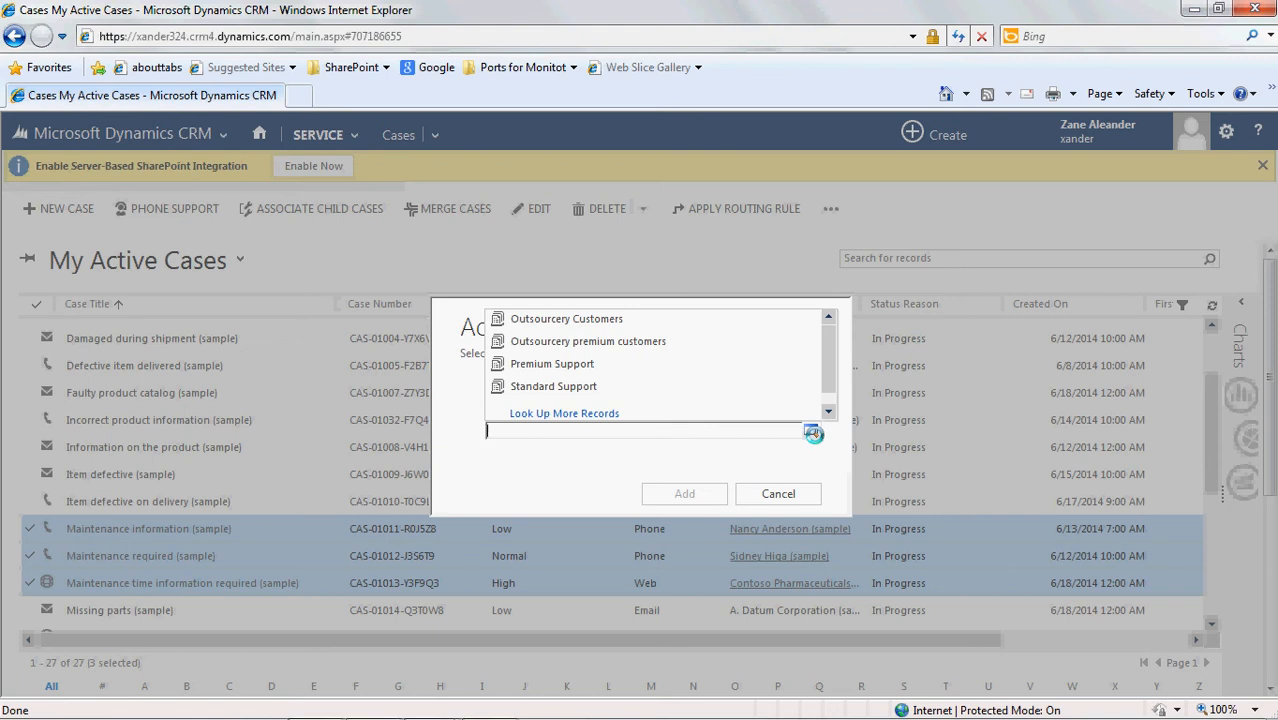
scroll(830, 373, "down", 1)
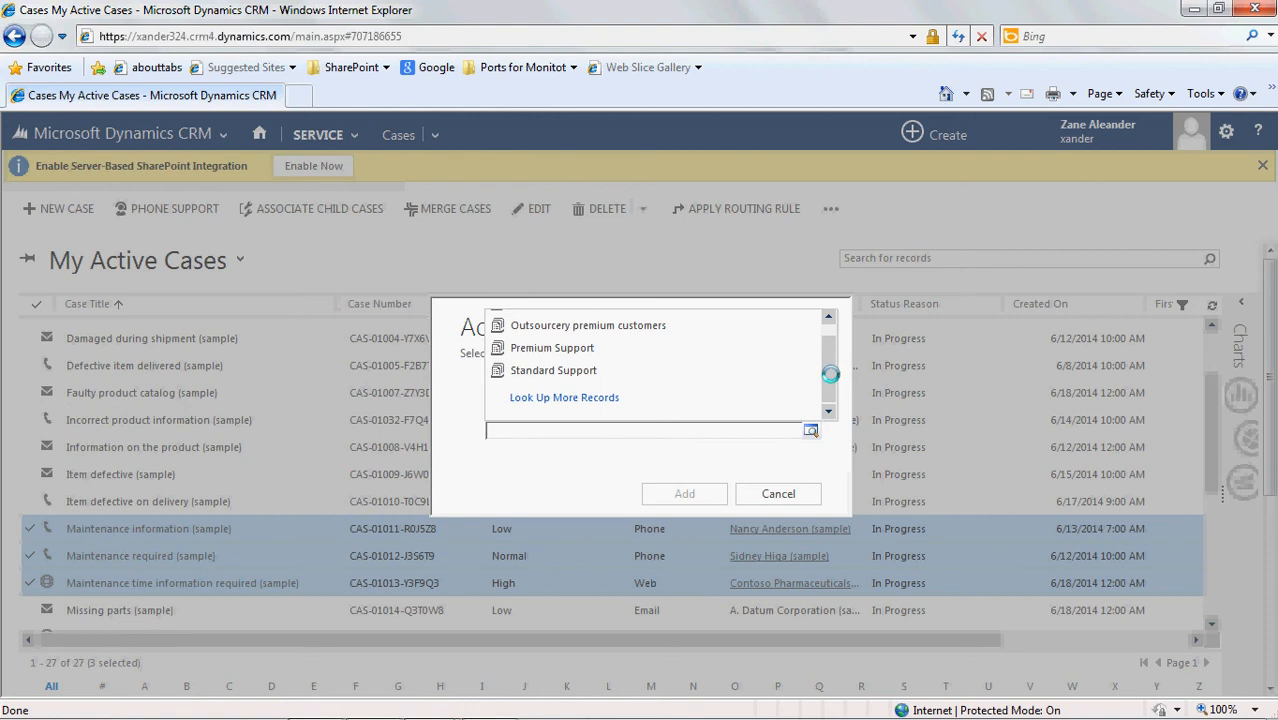
scroll(830, 373, "up", 1)
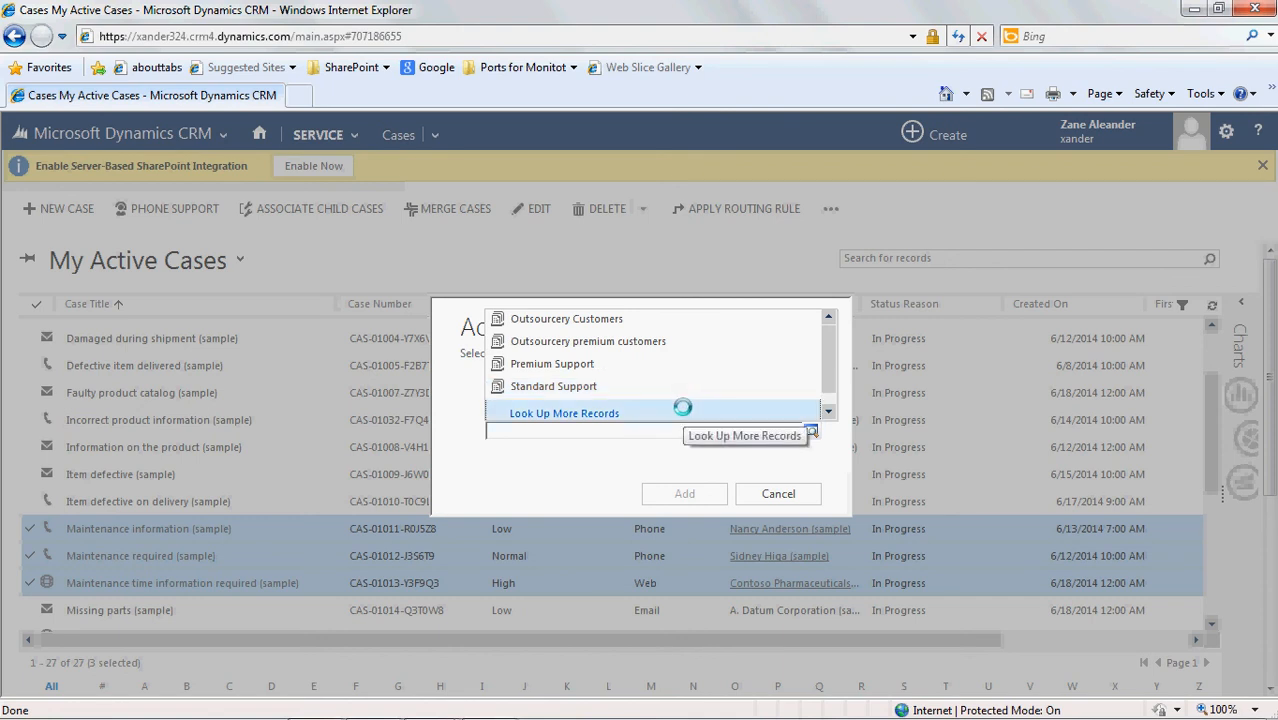
left_click(682, 408)
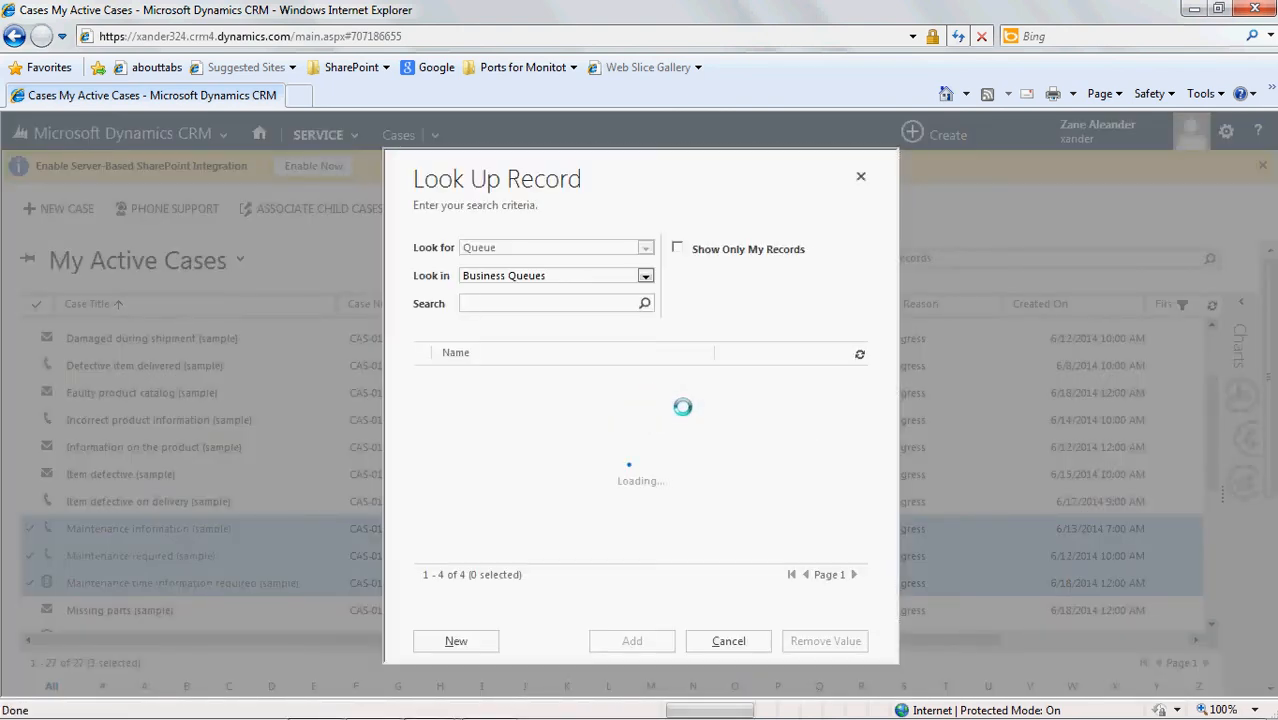
left_click(645, 275)
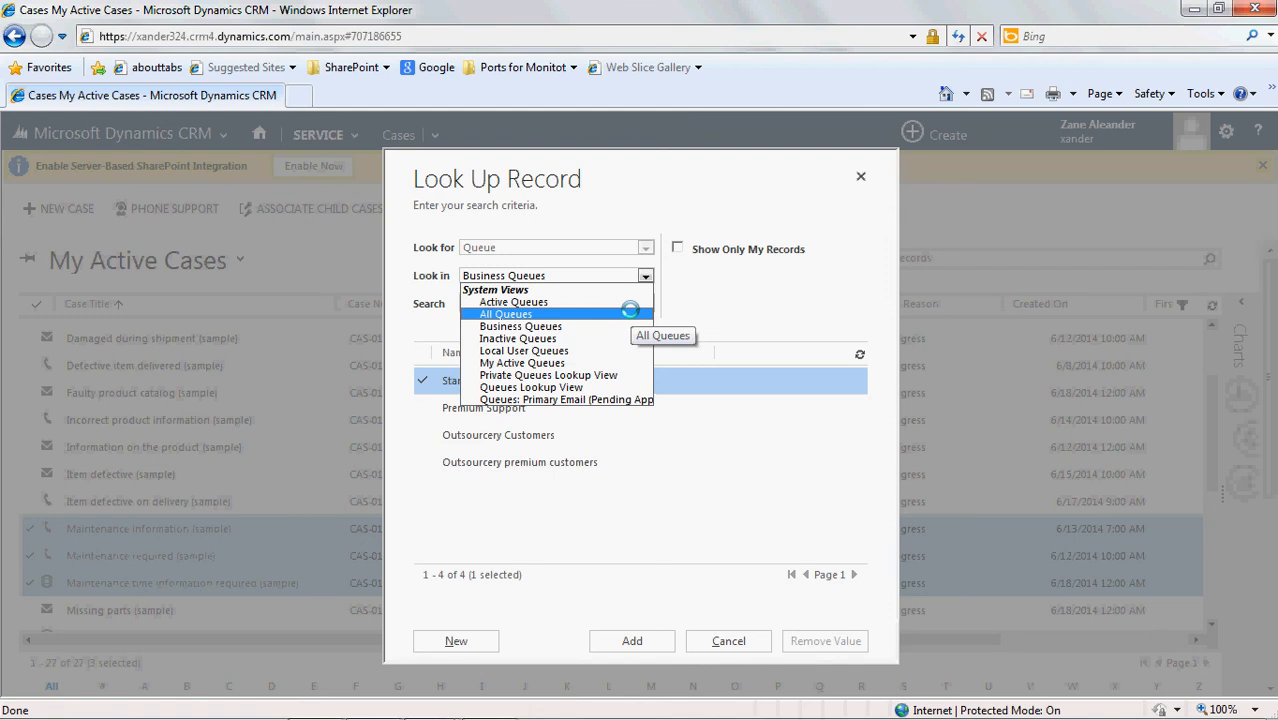
left_click(618, 375)
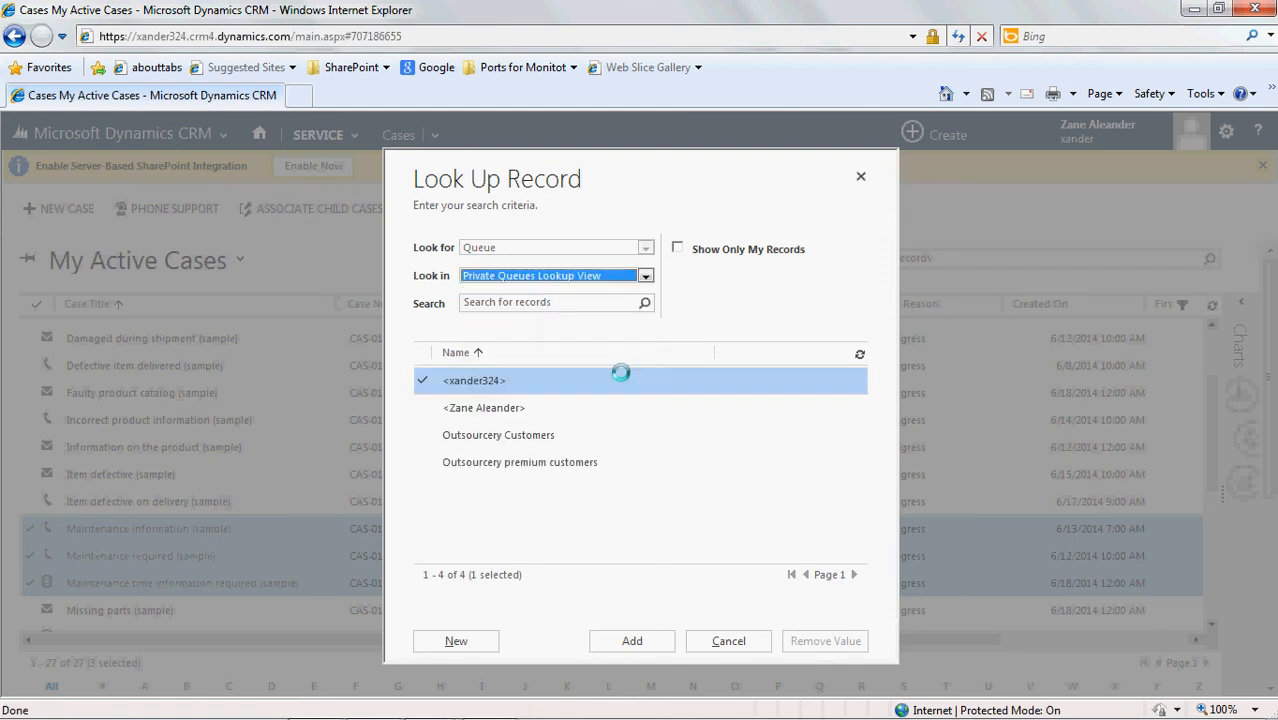
left_click(616, 461)
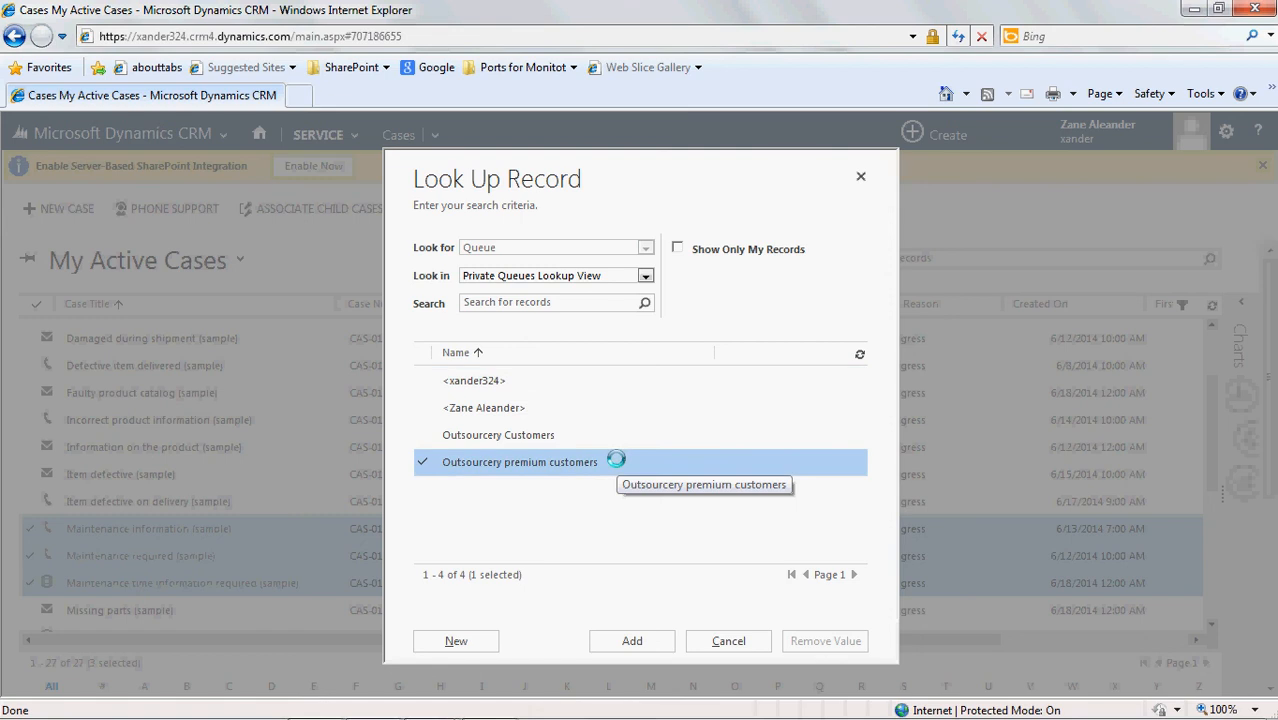
left_click(634, 638)
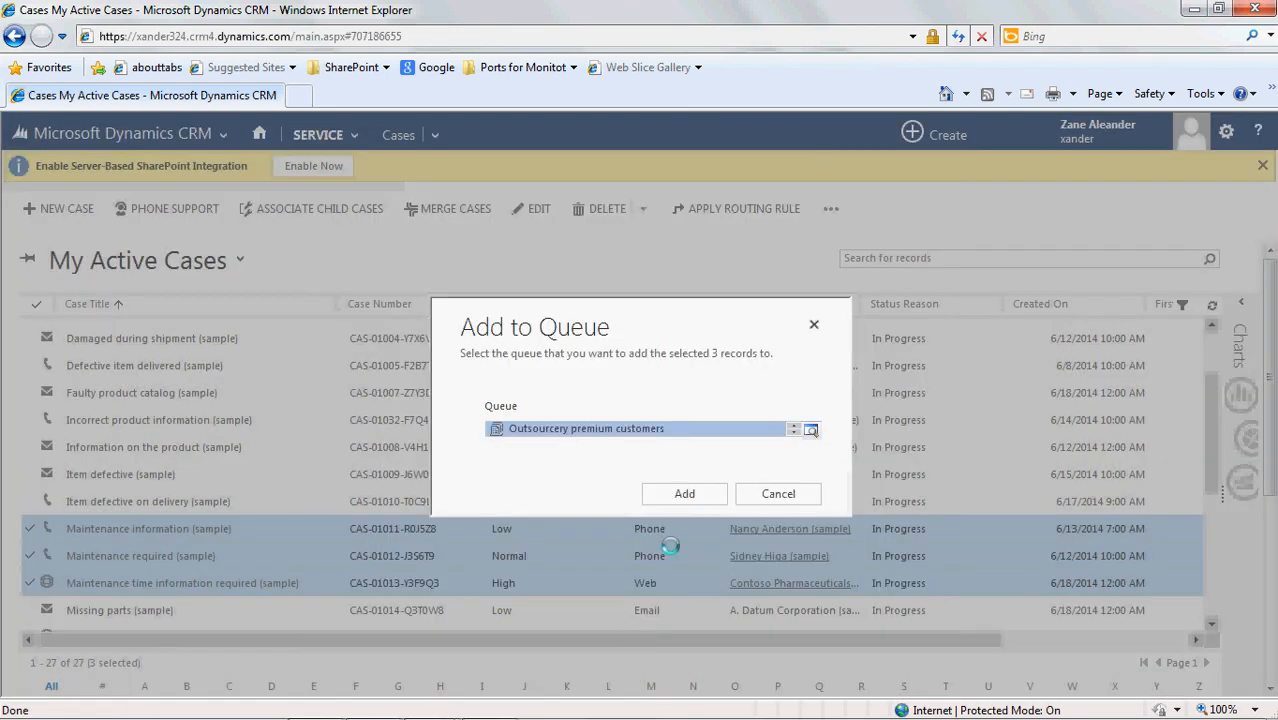
left_click(685, 494)
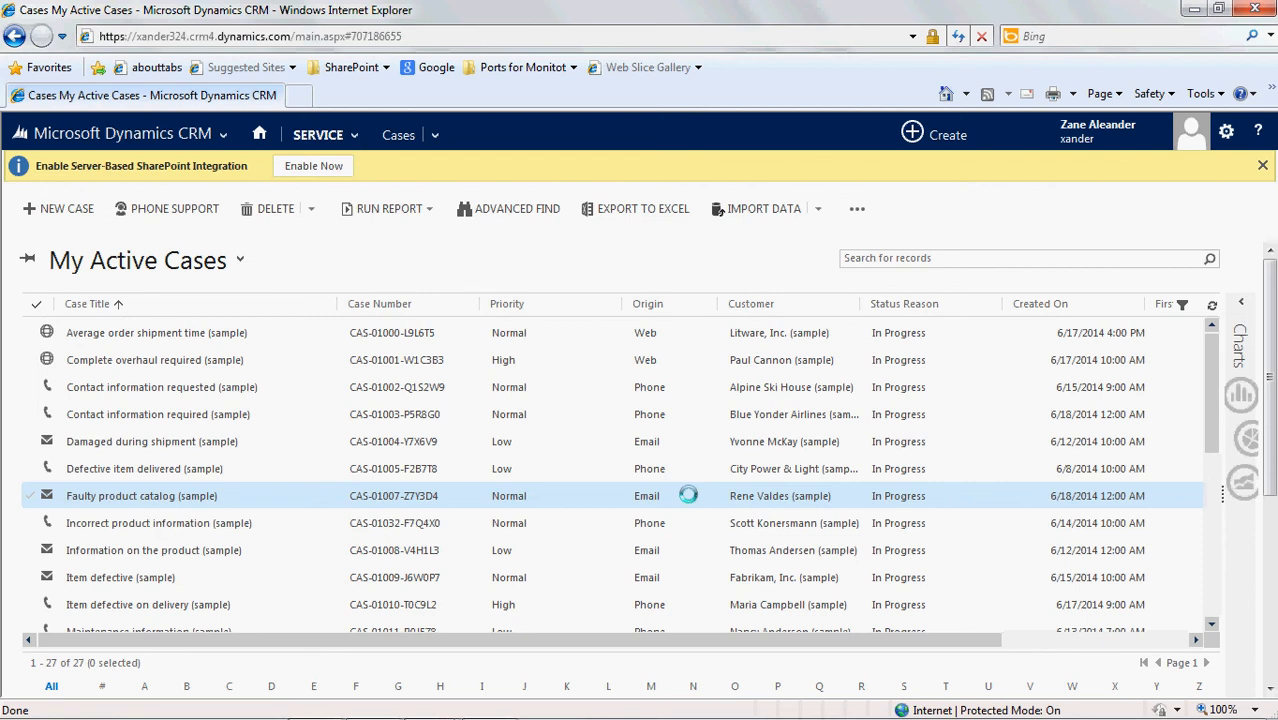
left_click(224, 135)
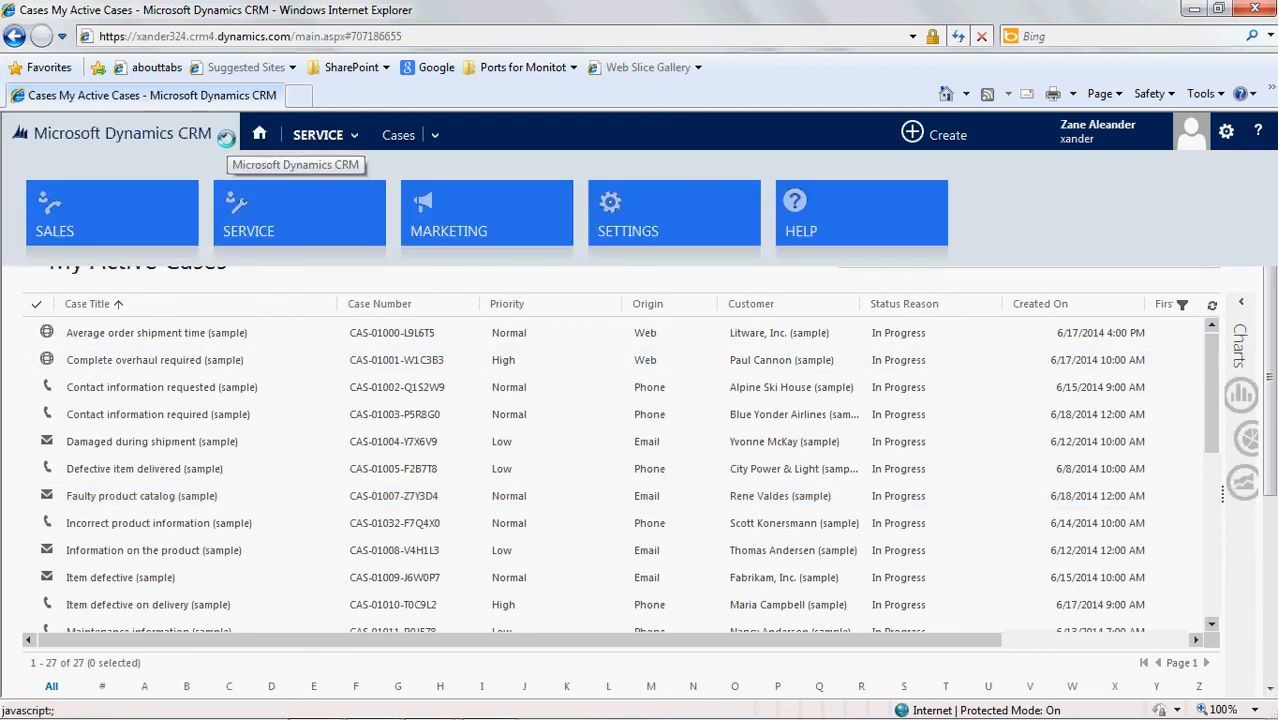
left_click(580, 272)
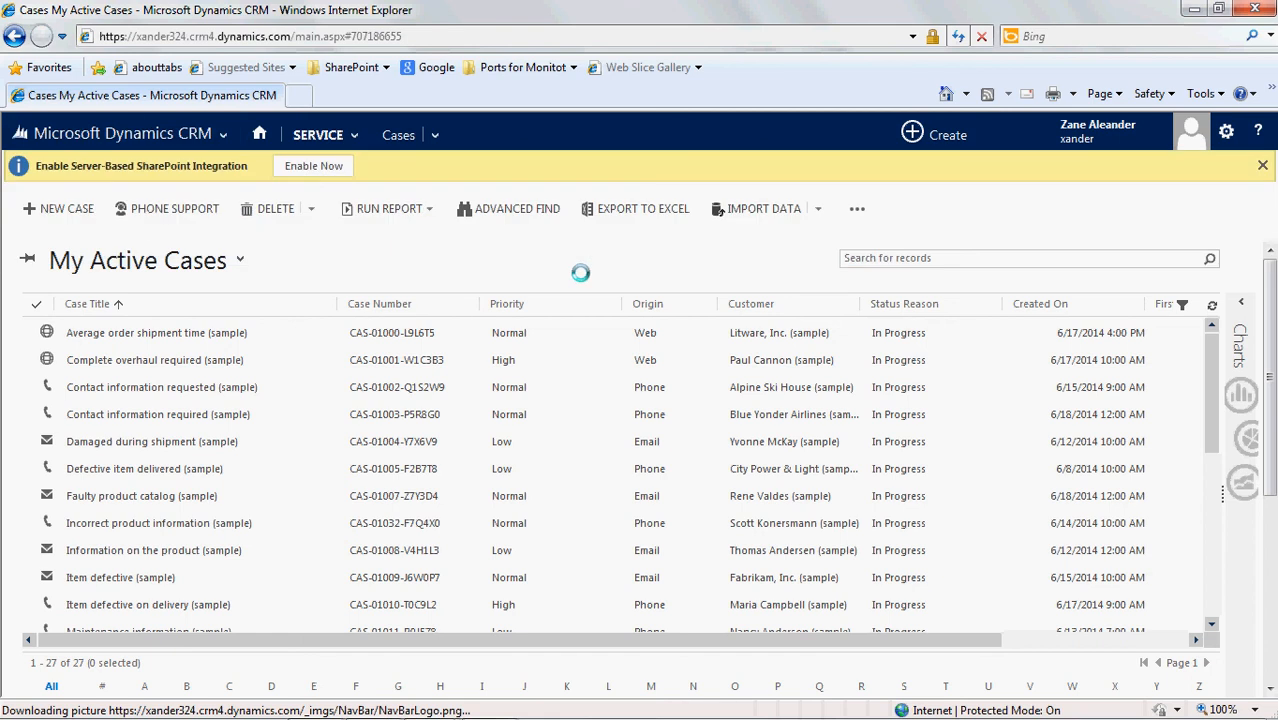